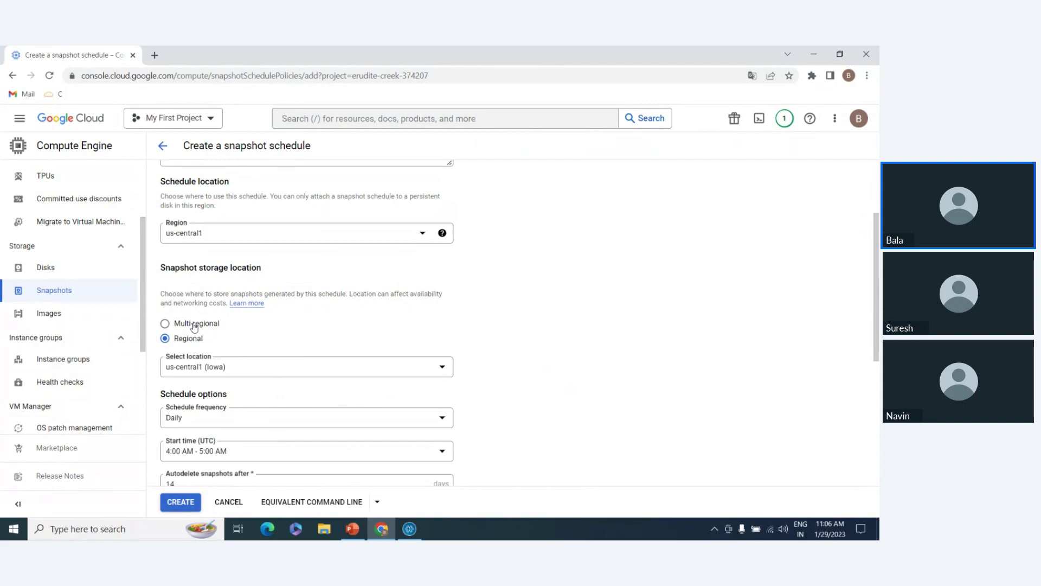
# Try the multi-regional us (multiple regions in United States) storage location for the snapshot schedule and return it to Regional.
pyautogui.click(194, 324)
pyautogui.click(226, 372)
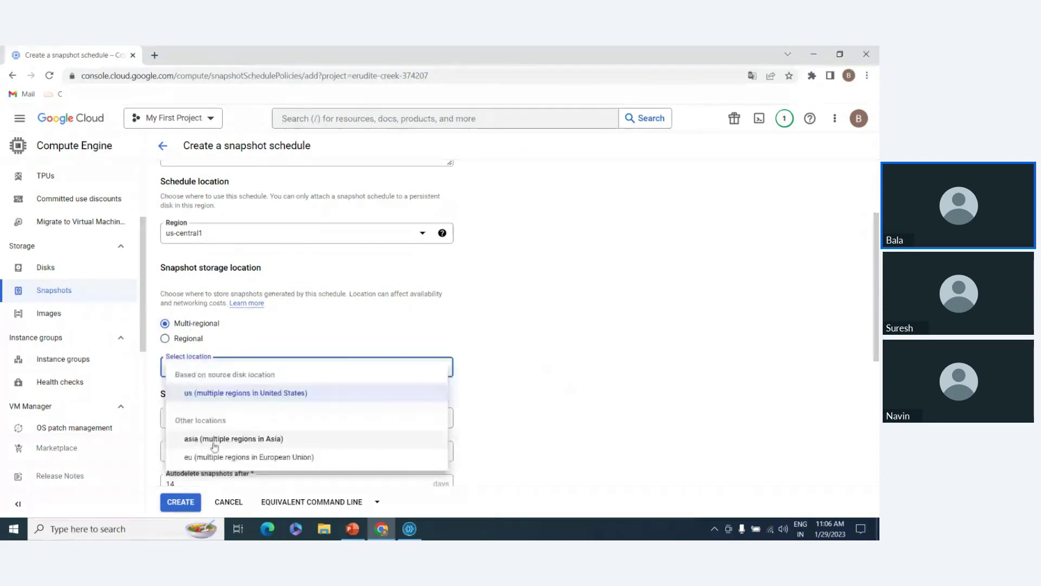
pyautogui.click(241, 395)
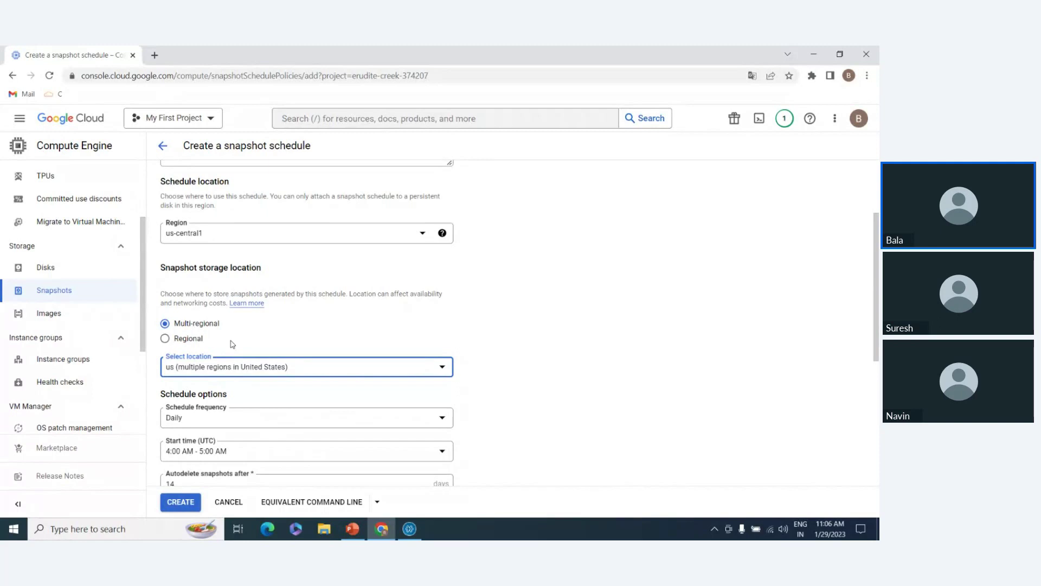
pyautogui.click(193, 340)
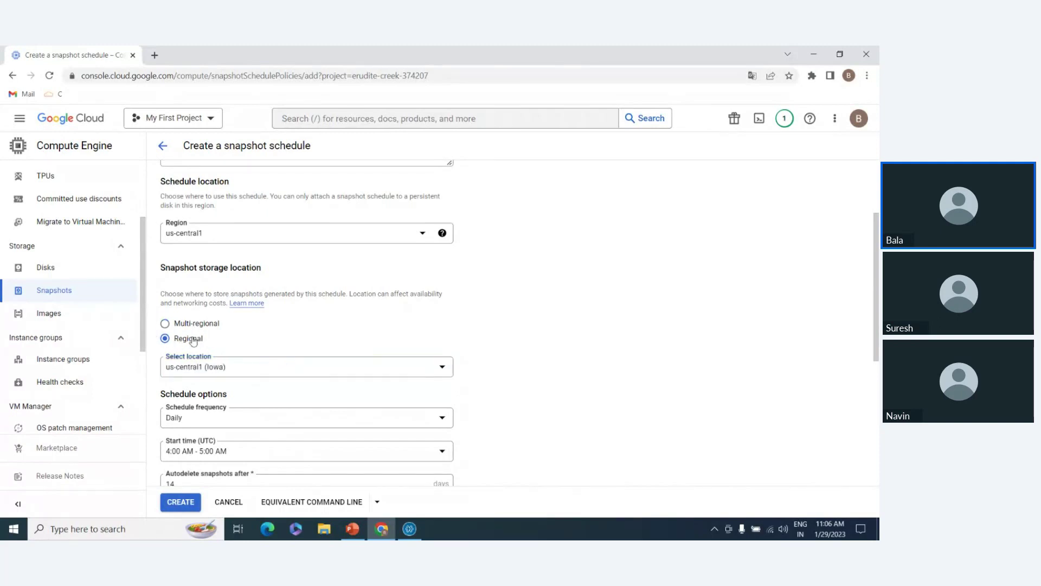
# Set the snapshot schedule's frequency to Daily.
pyautogui.scroll(-1, 302, 389)
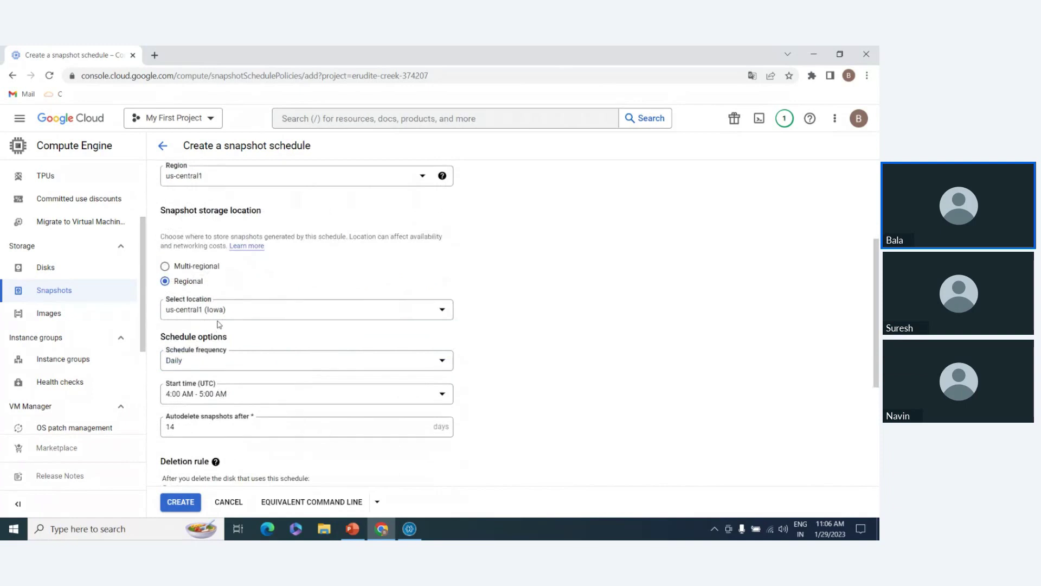
pyautogui.click(204, 361)
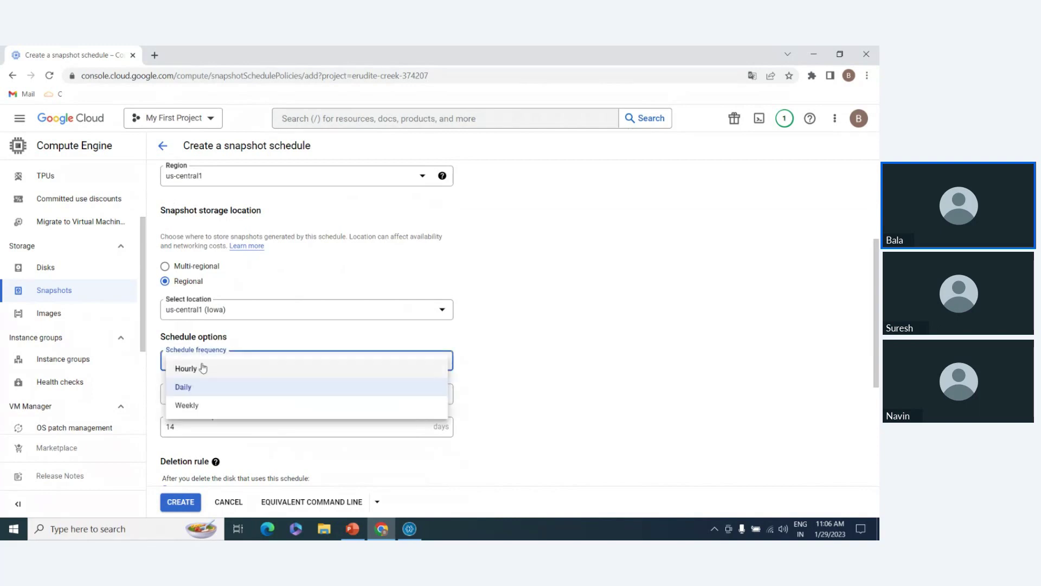
pyautogui.click(218, 386)
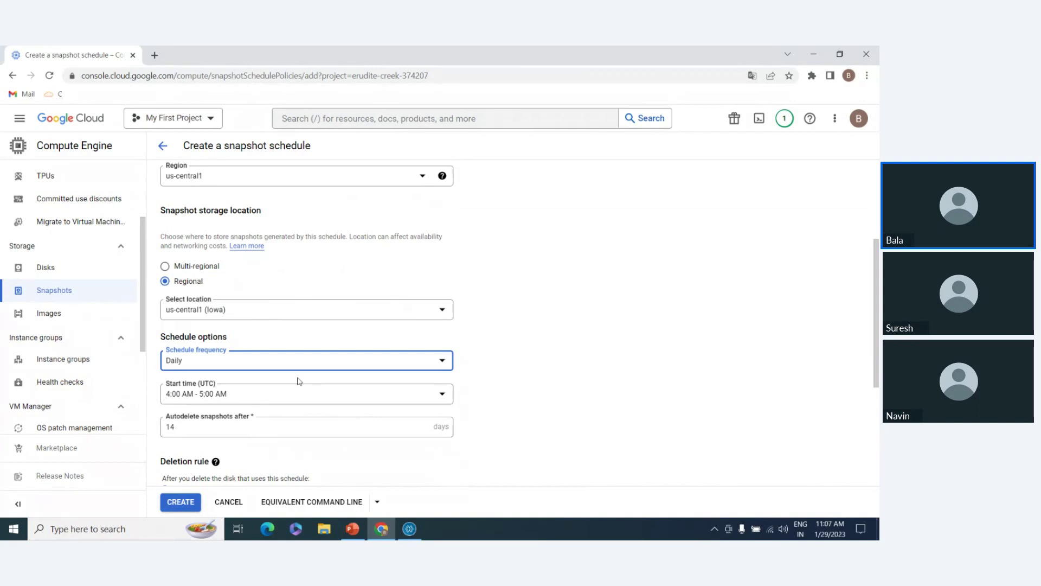
# Set the schedule to autodelete snapshots after 30 days and choose the deletion rule that deletes snapshots older than 30 days.
pyautogui.scroll(-2, 307, 376)
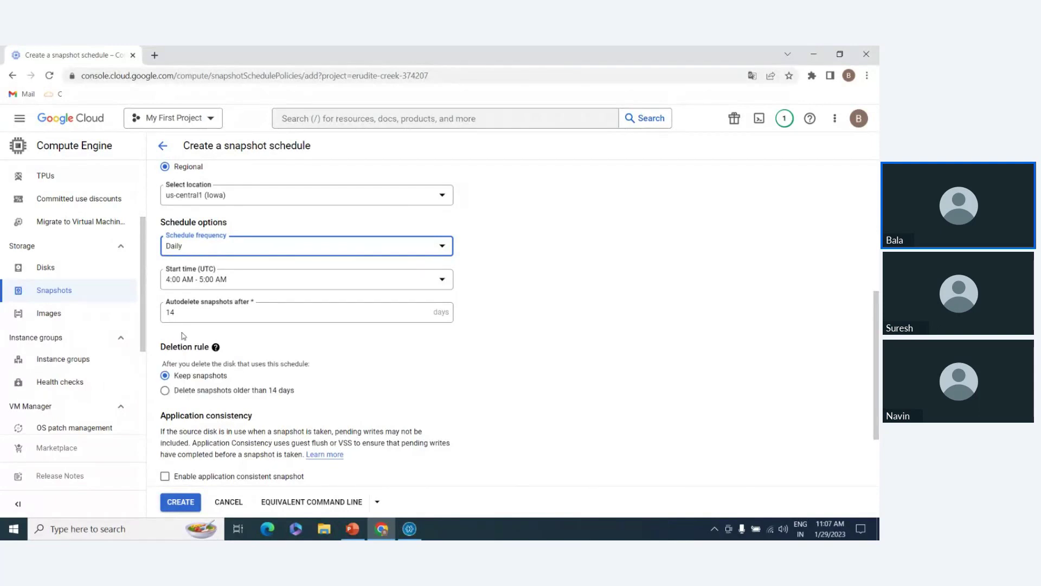
pyautogui.click(182, 310)
pyautogui.press('BackSpace')
pyautogui.press('BackSpace')
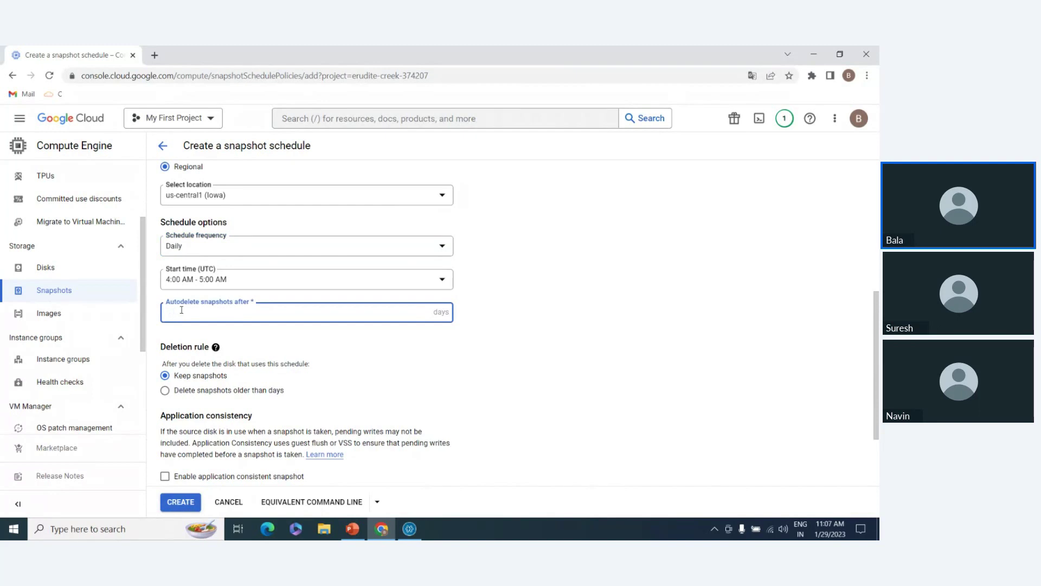
pyautogui.write('30')
pyautogui.click(181, 394)
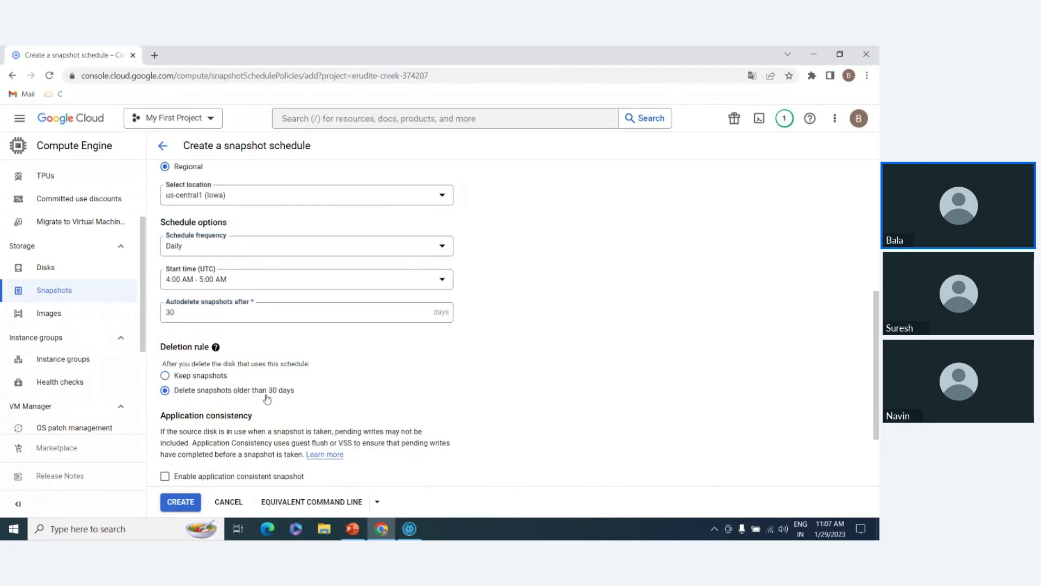
# Review the remaining schedule settings and leave the form without creating the snapshot schedule.
pyautogui.scroll(-2, 266, 391)
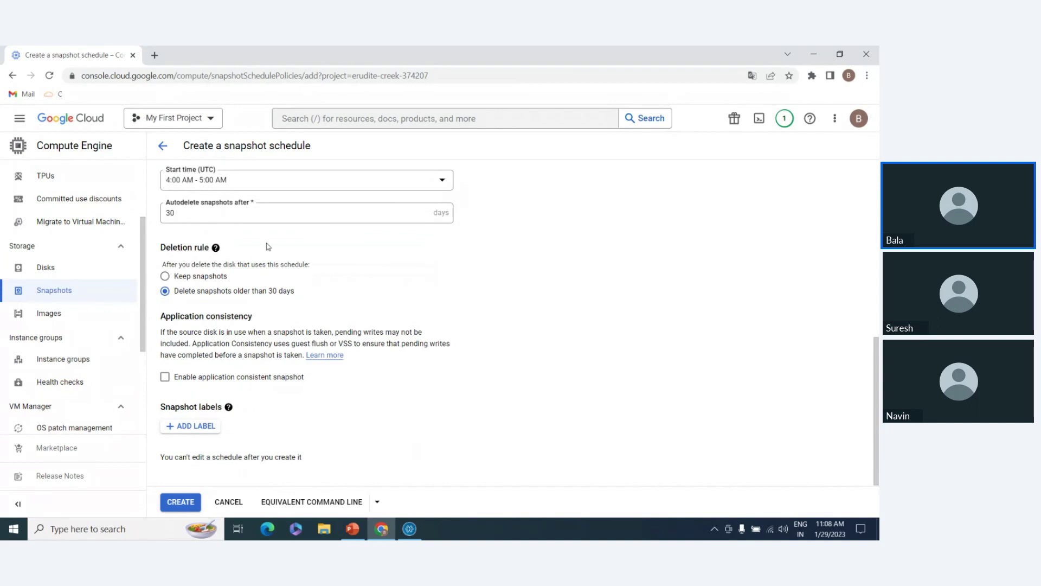
pyautogui.scroll(2, 299, 268)
pyautogui.scroll(2, 299, 268)
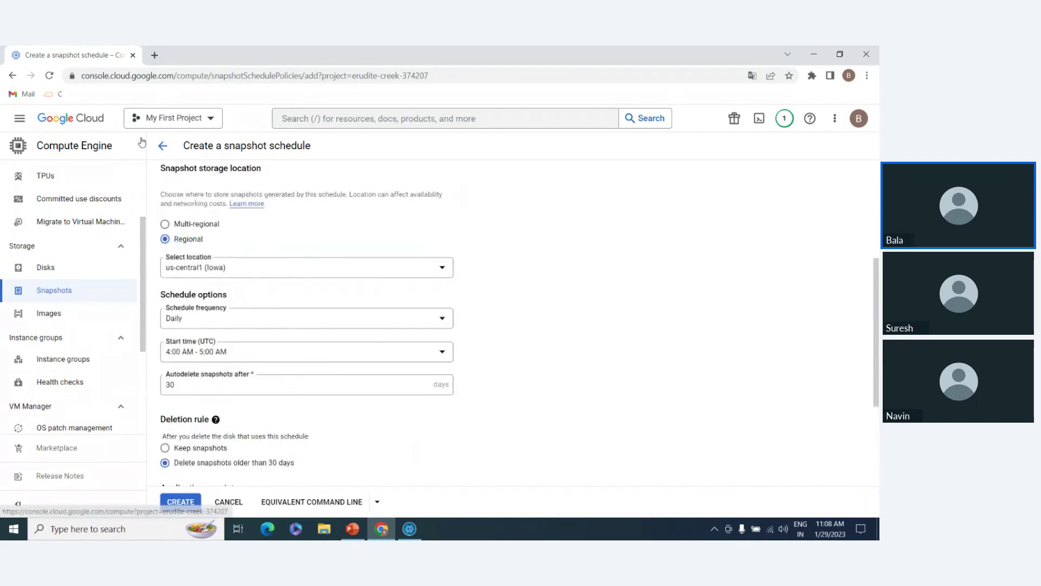
pyautogui.click(160, 143)
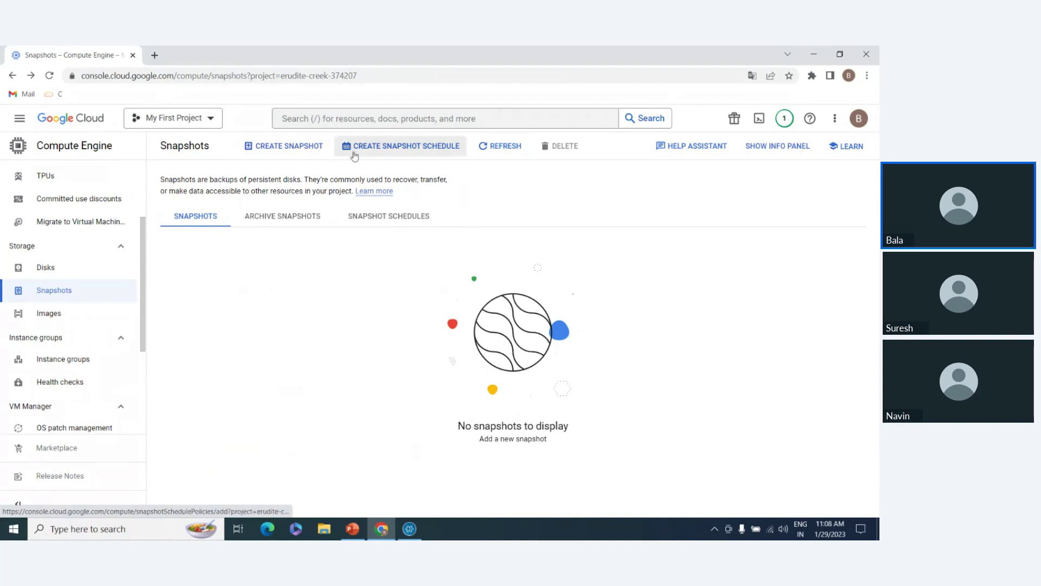
# Start a new snapshot with instance-1 as its source disk.
pyautogui.click(307, 156)
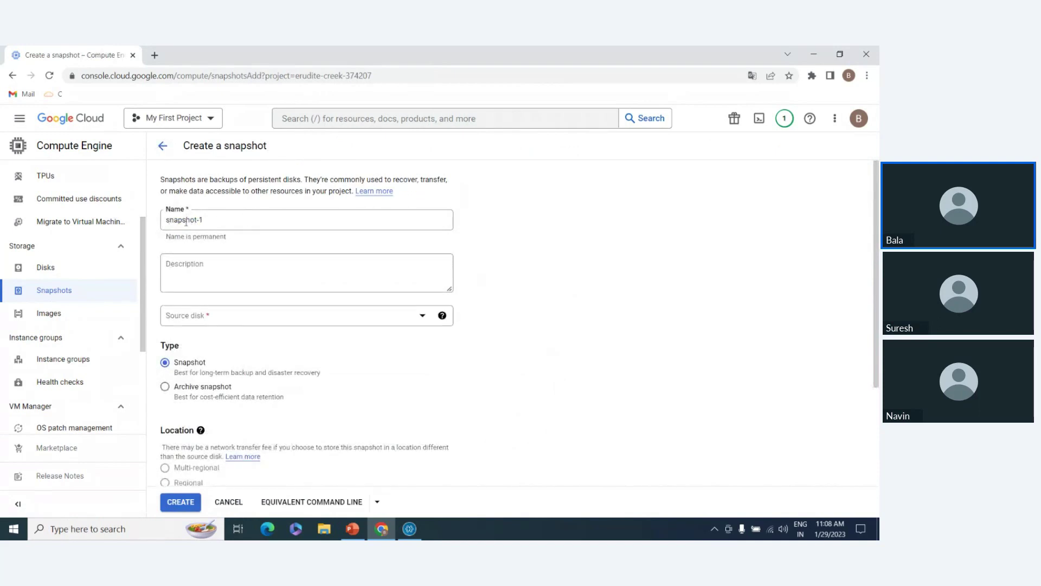
pyautogui.click(245, 319)
pyautogui.click(202, 358)
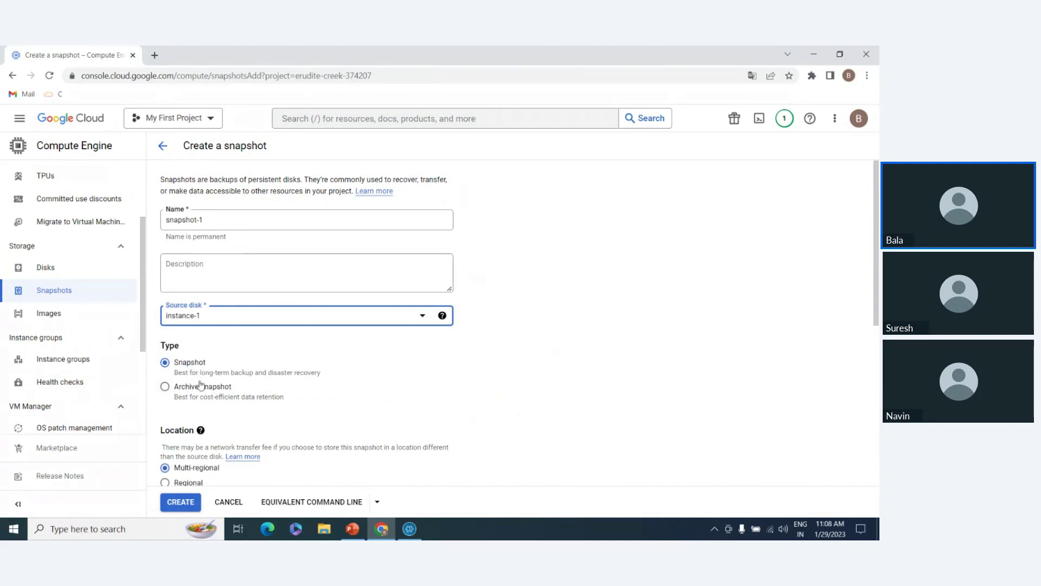
# Compare the two snapshot types, then create the snapshot with the Snapshot type and the multi-regional us location.
pyautogui.moveTo(197, 379); pyautogui.dragTo(327, 380)
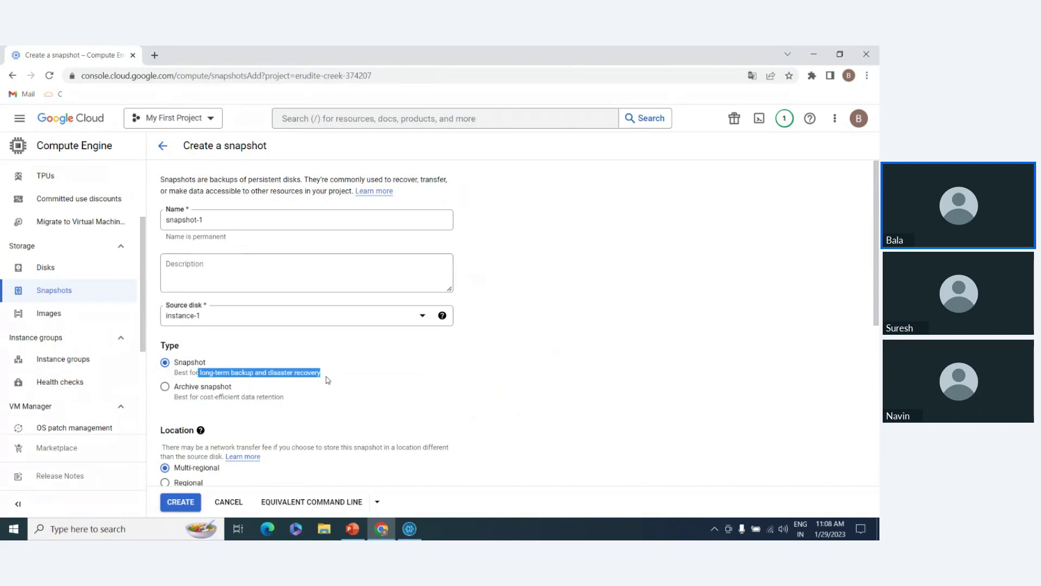
pyautogui.click(367, 378)
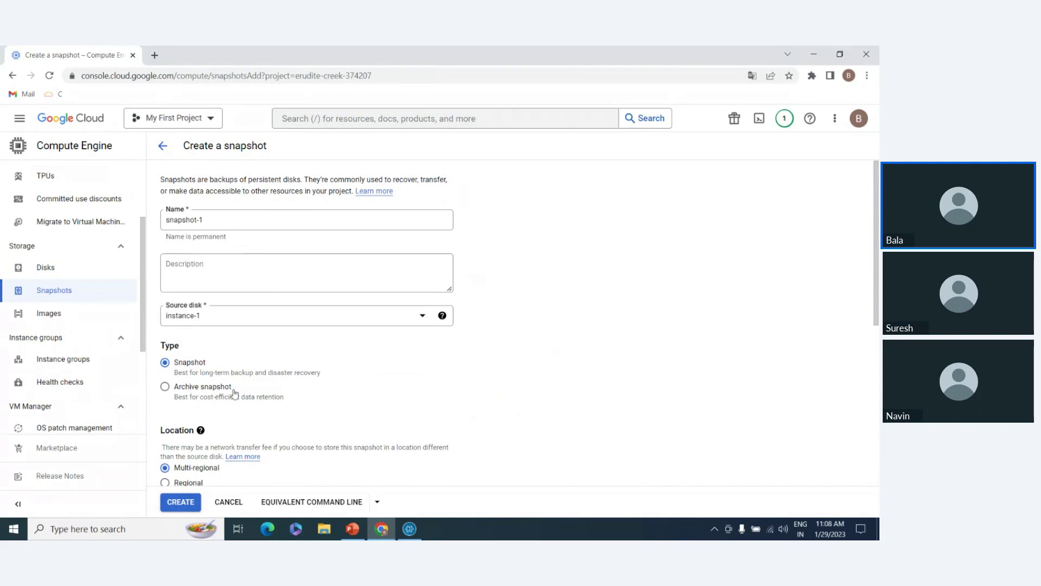
pyautogui.moveTo(198, 399); pyautogui.dragTo(279, 403)
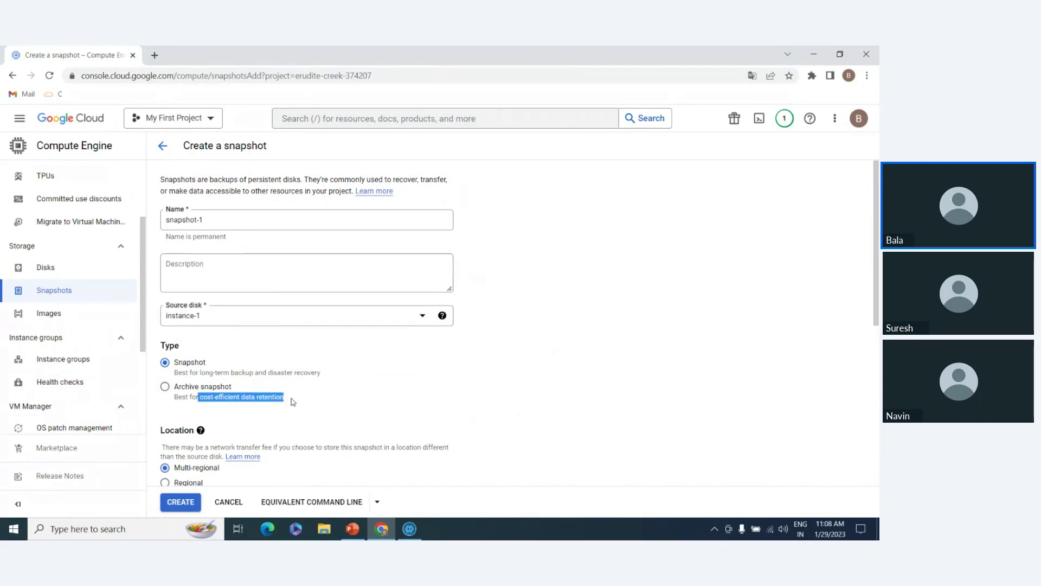
pyautogui.click(365, 404)
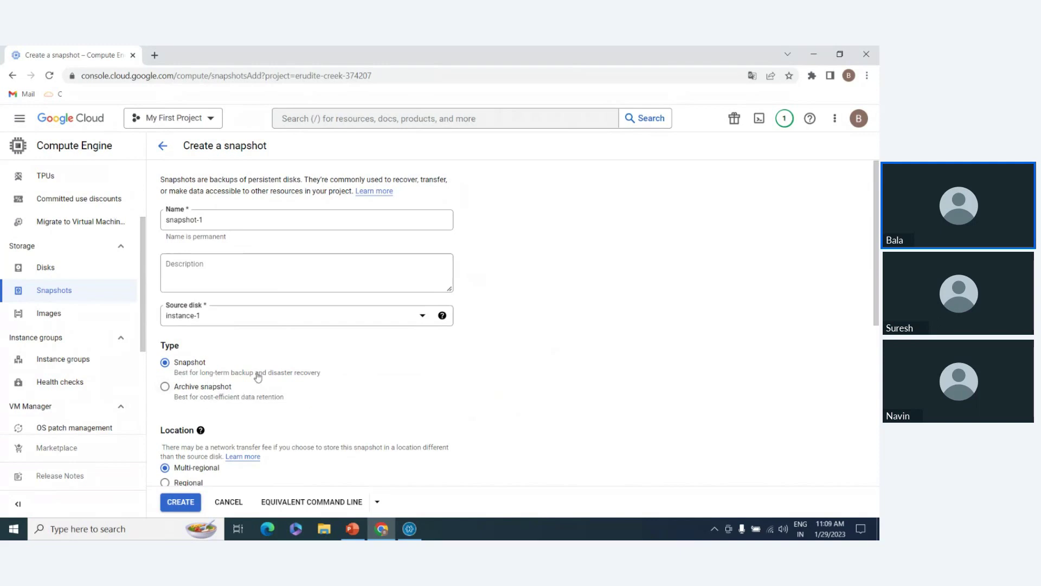
pyautogui.scroll(-2, 255, 379)
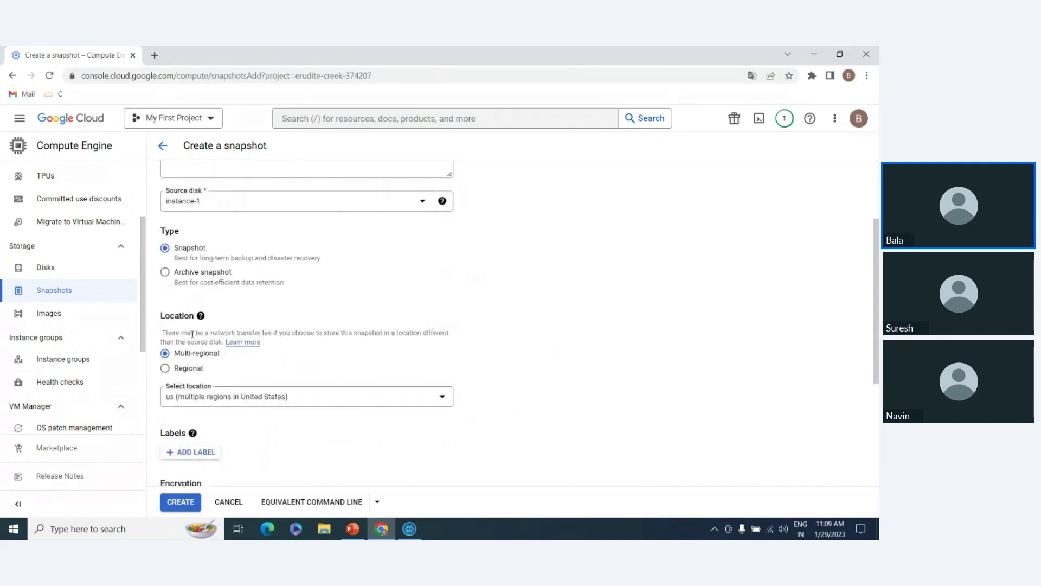
pyautogui.scroll(-1, 256, 406)
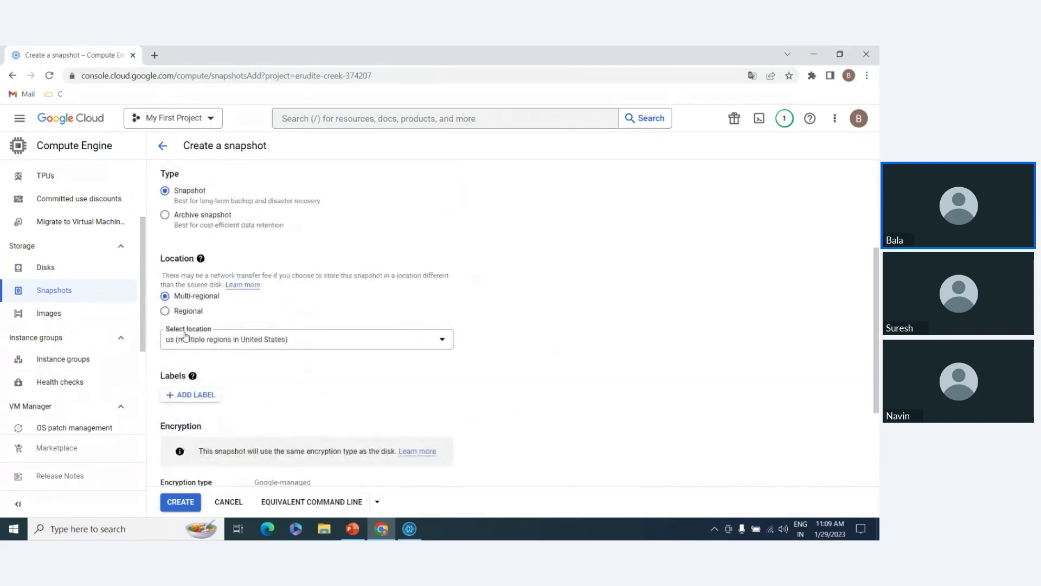
pyautogui.scroll(-2, 249, 373)
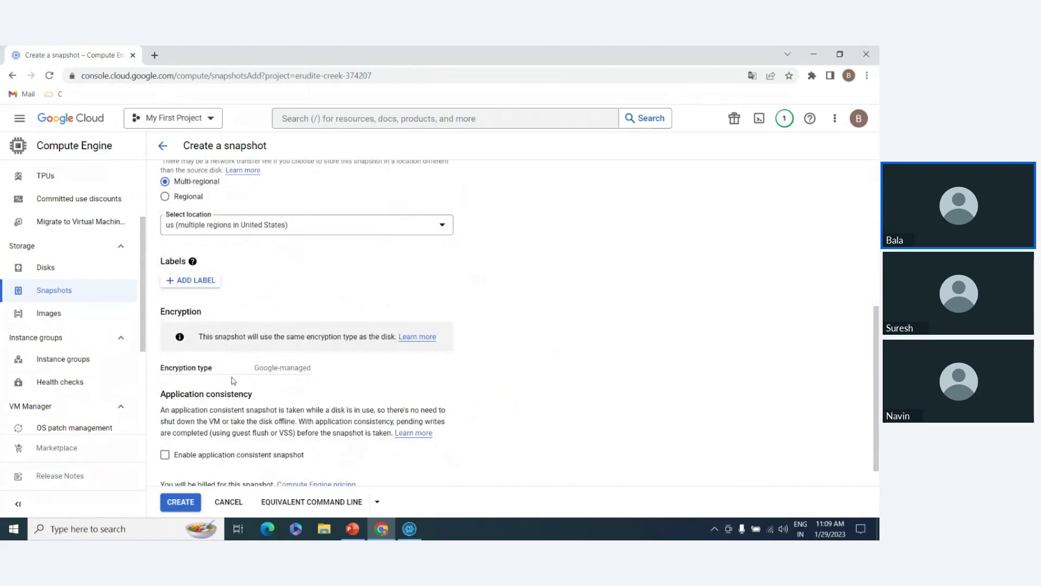
pyautogui.scroll(-1, 286, 375)
pyautogui.click(181, 502)
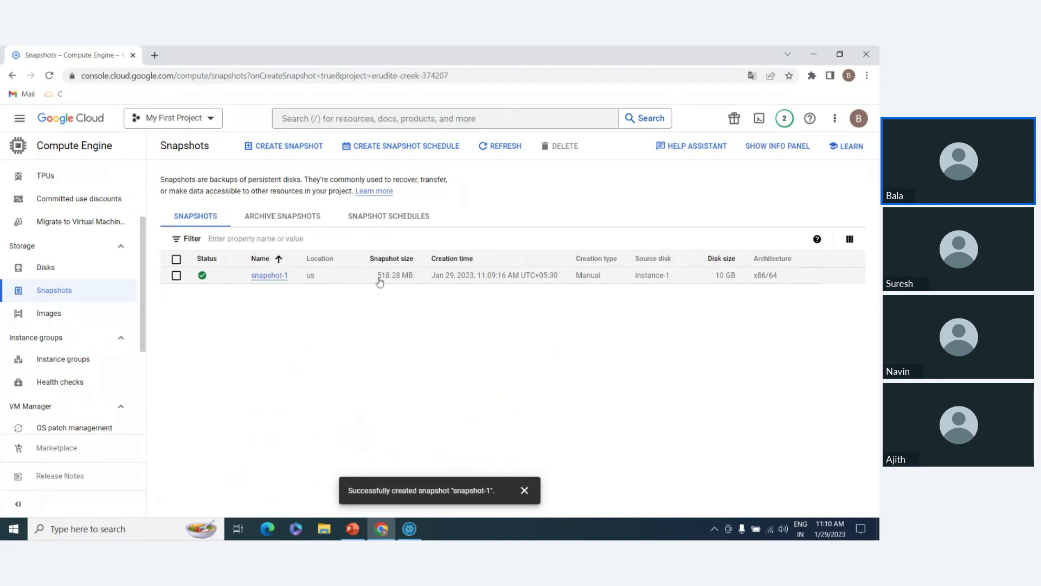
# Check the new snapshot's size and start creating a new VM instance.
pyautogui.moveTo(378, 278); pyautogui.dragTo(415, 278)
pyautogui.click(355, 308)
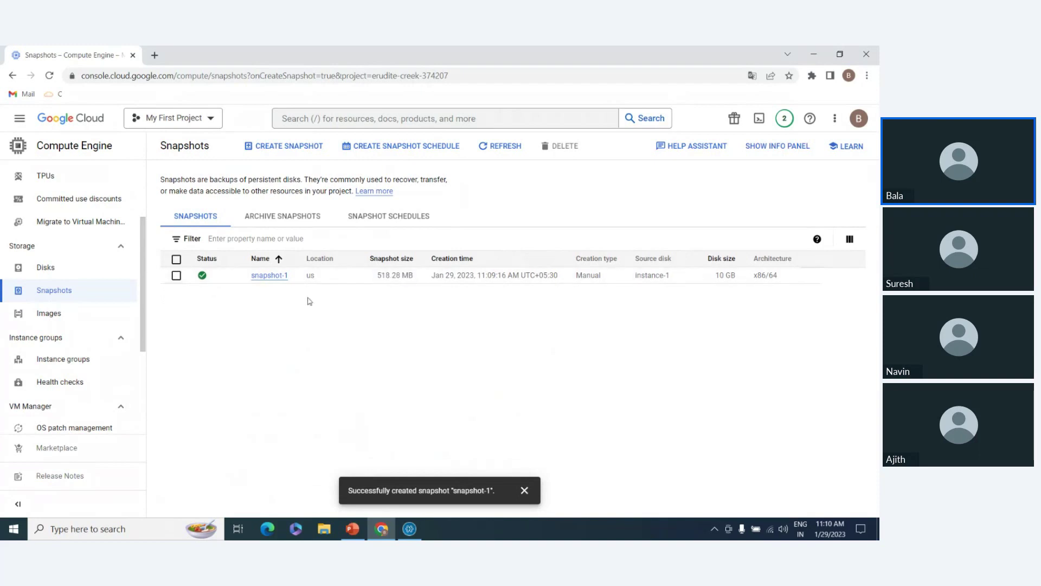
pyautogui.scroll(2, 81, 211)
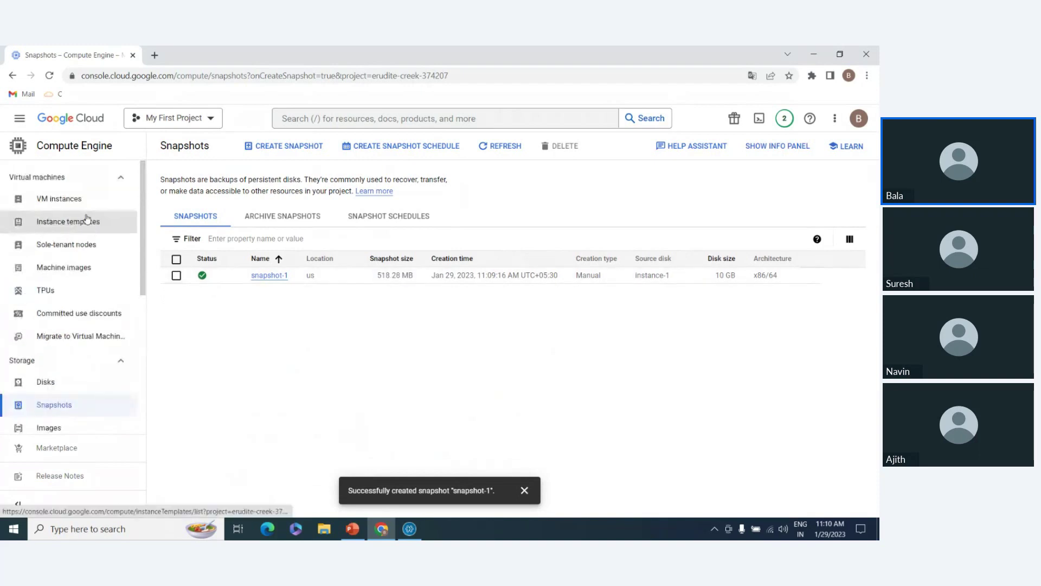
pyautogui.click(65, 199)
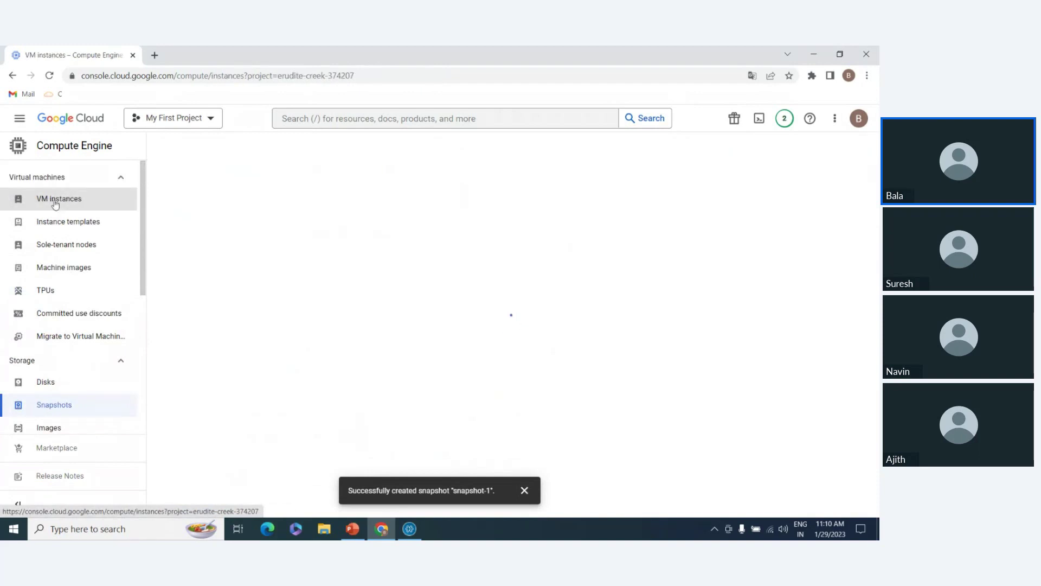
pyautogui.click(302, 149)
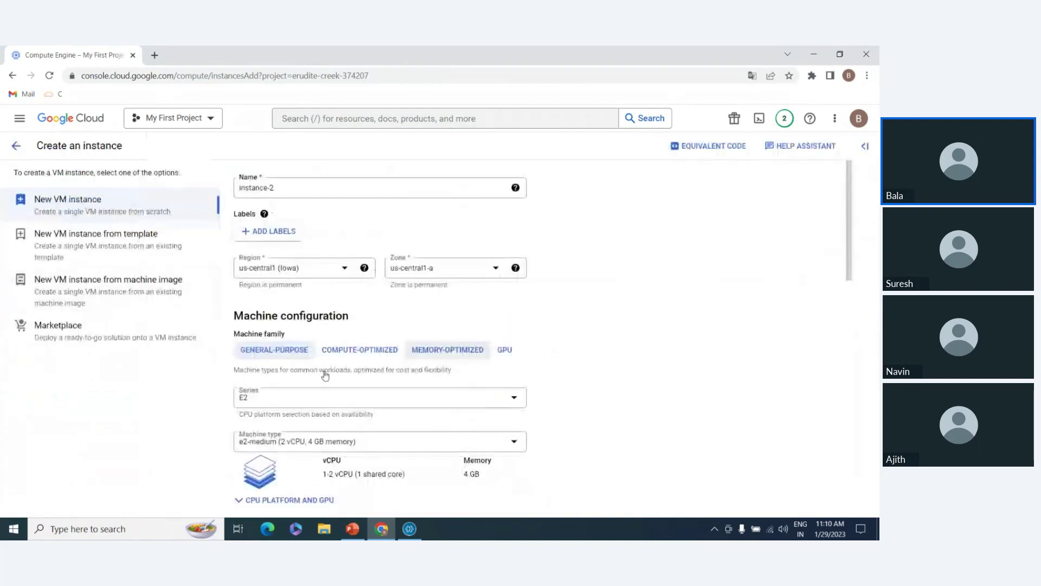
# Change the new instance's boot disk source to the snapshot snapshot-1.
pyautogui.scroll(-15, 324, 375)
pyautogui.click(264, 334)
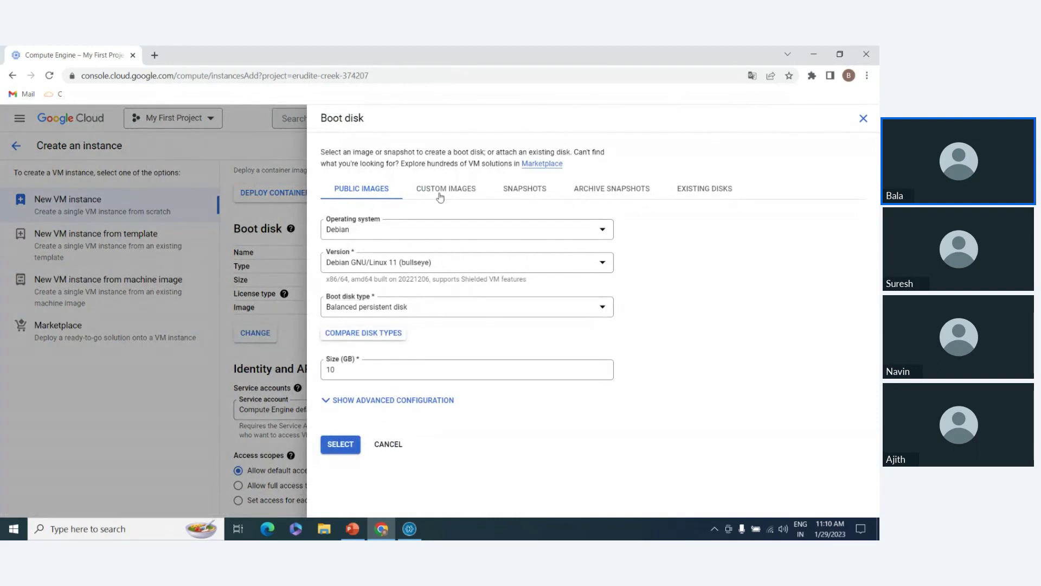
pyautogui.click(529, 190)
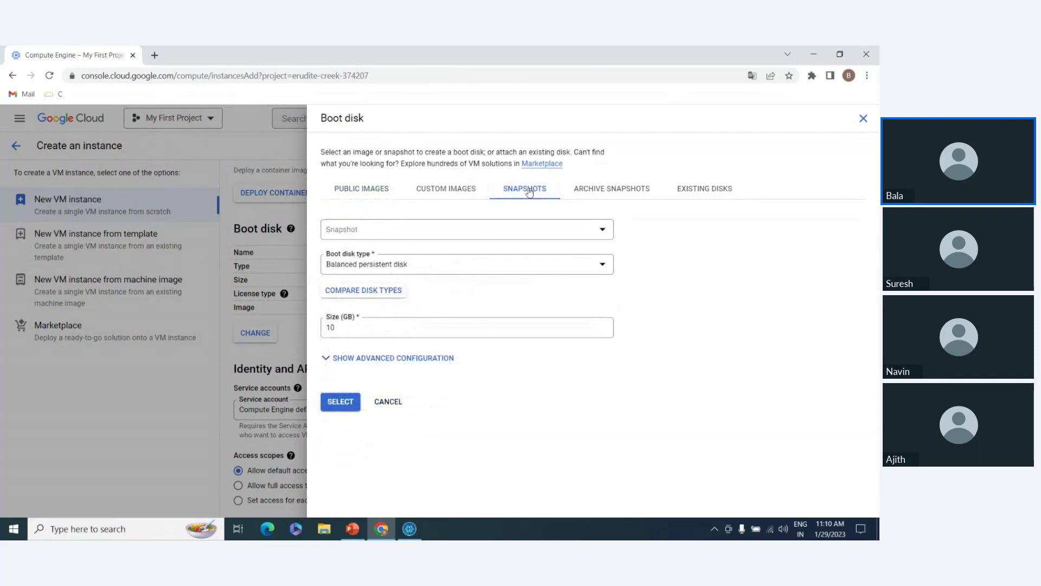
pyautogui.click(379, 229)
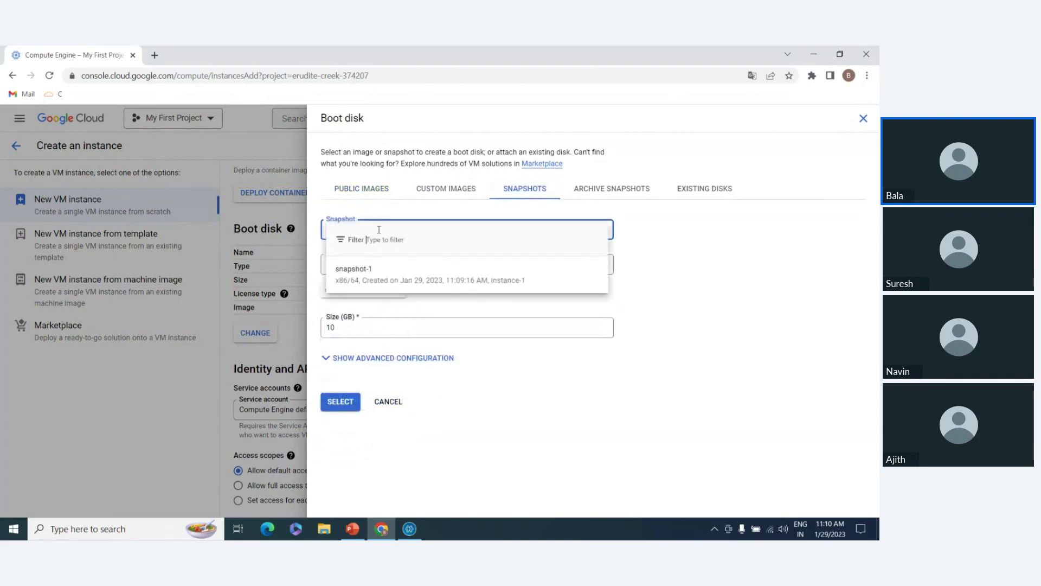
pyautogui.click(402, 281)
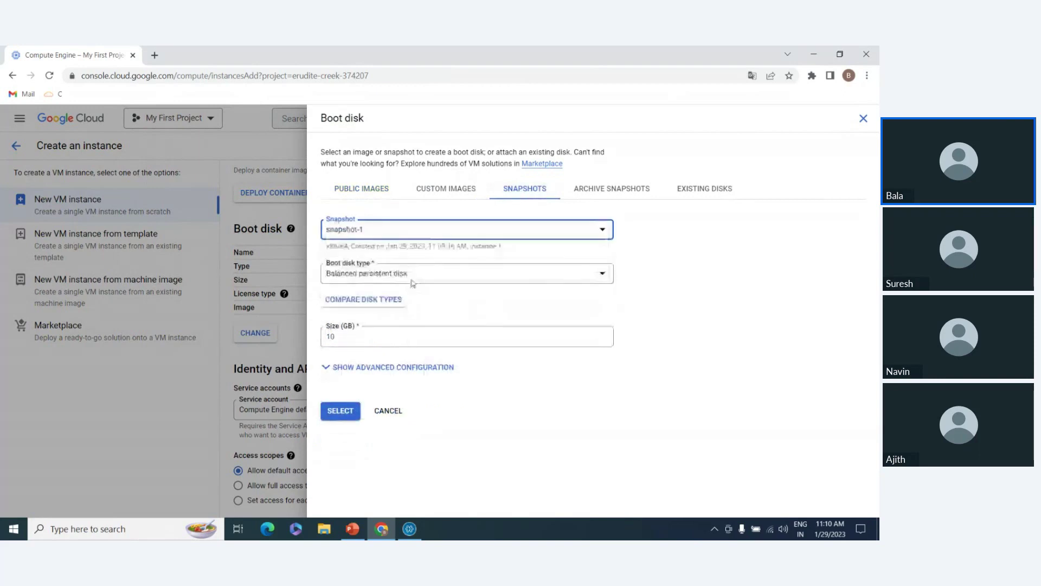
pyautogui.click(340, 411)
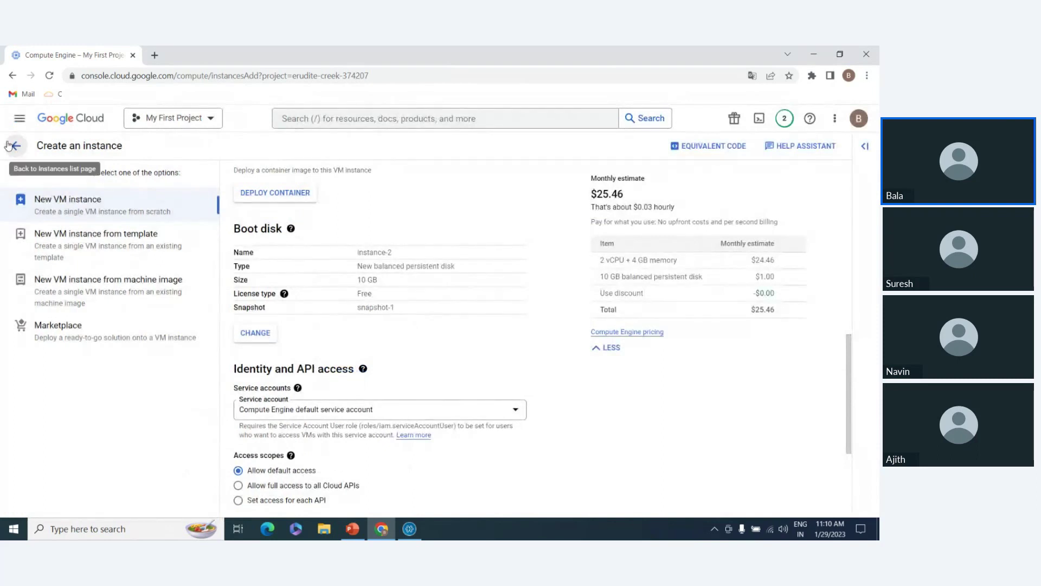
# Set the instance's machine series to N1 and its machine type to f1-micro (1 vCPU, 614 MB memory).
pyautogui.scroll(-4, 291, 466)
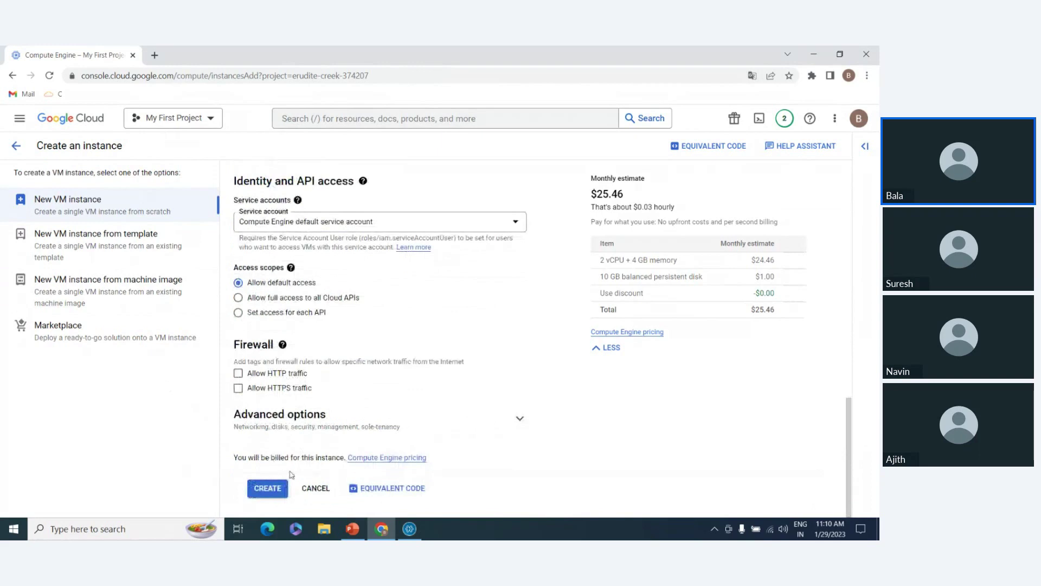
pyautogui.scroll(5, 364, 329)
pyautogui.scroll(6, 367, 330)
pyautogui.click(268, 328)
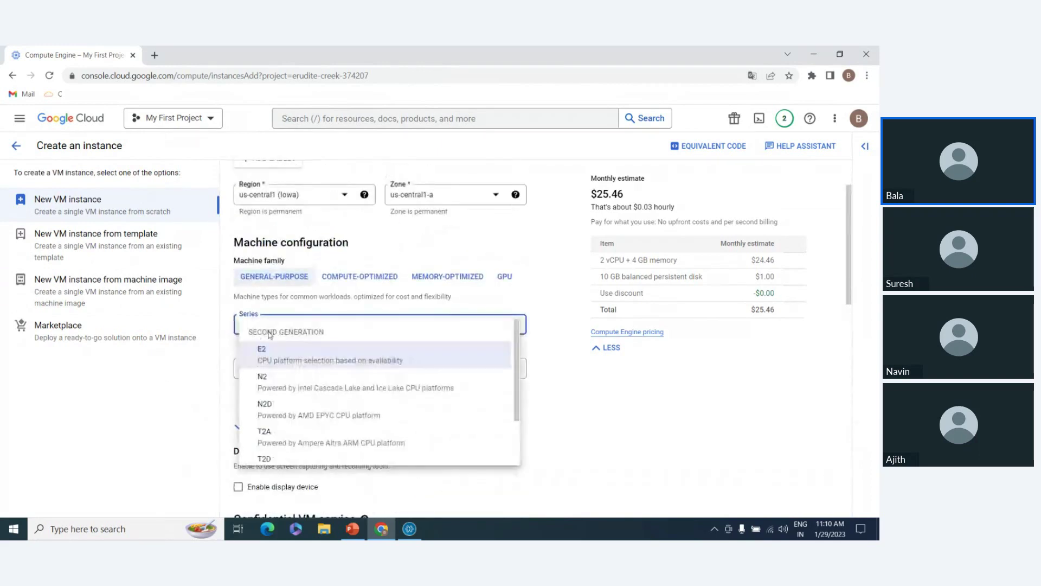
pyautogui.scroll(-3, 309, 412)
pyautogui.click(312, 434)
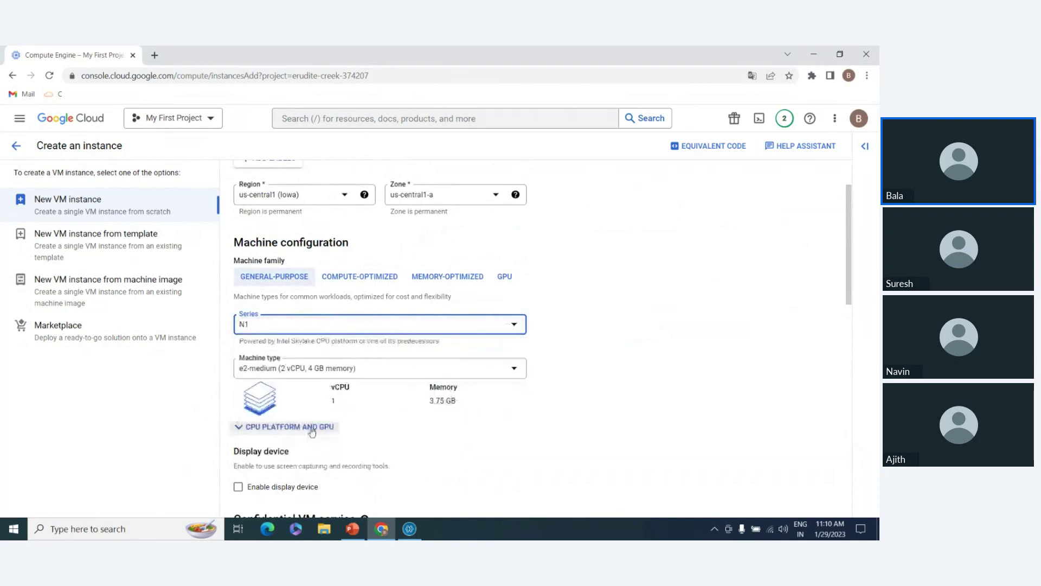
pyautogui.click(303, 368)
pyautogui.click(282, 287)
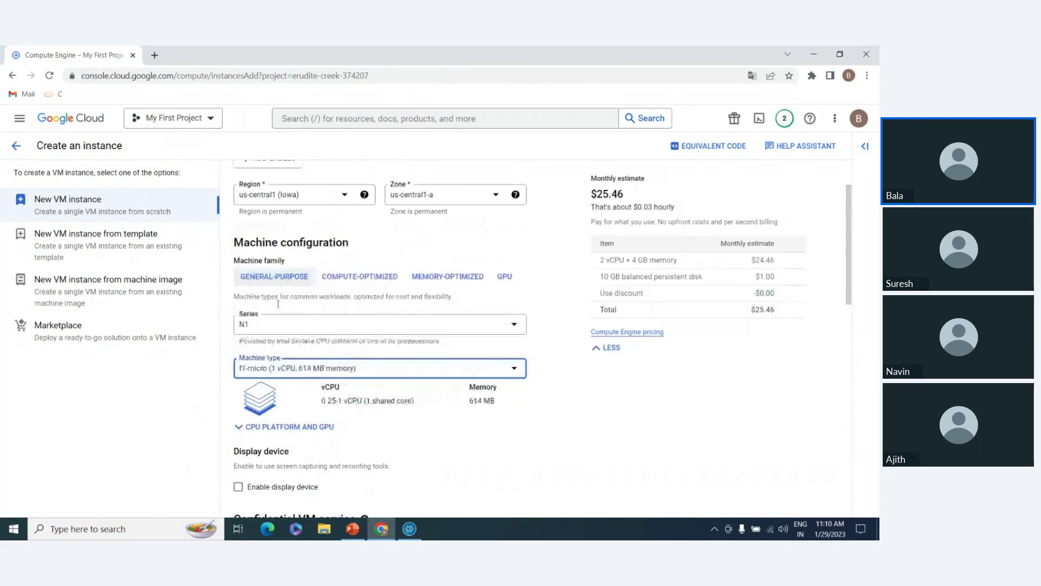
# Create the instance with HTTP traffic allowed, then check the web page served at instance-2's external IP.
pyautogui.scroll(-15, 278, 304)
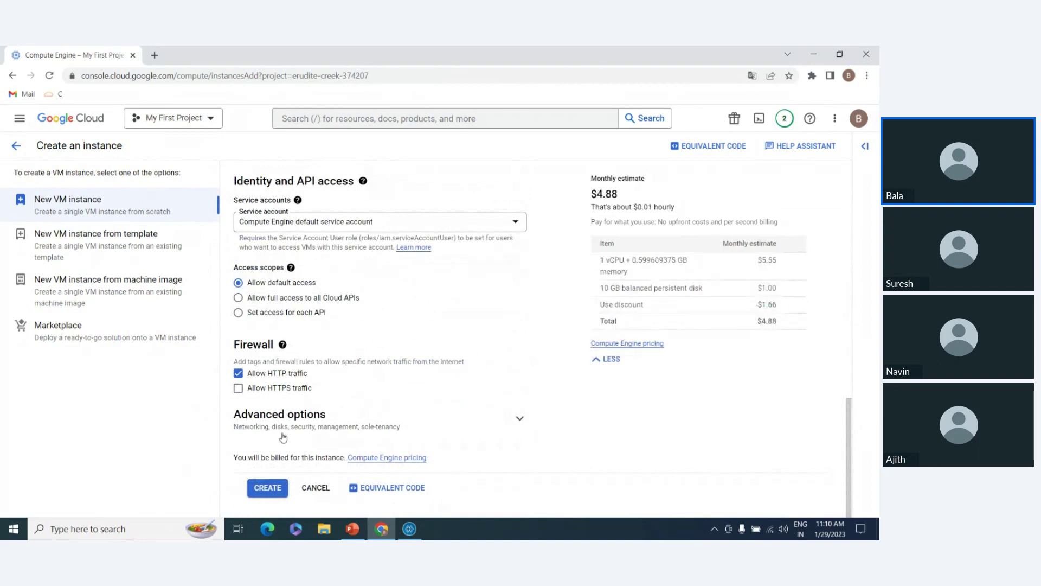
pyautogui.click(267, 491)
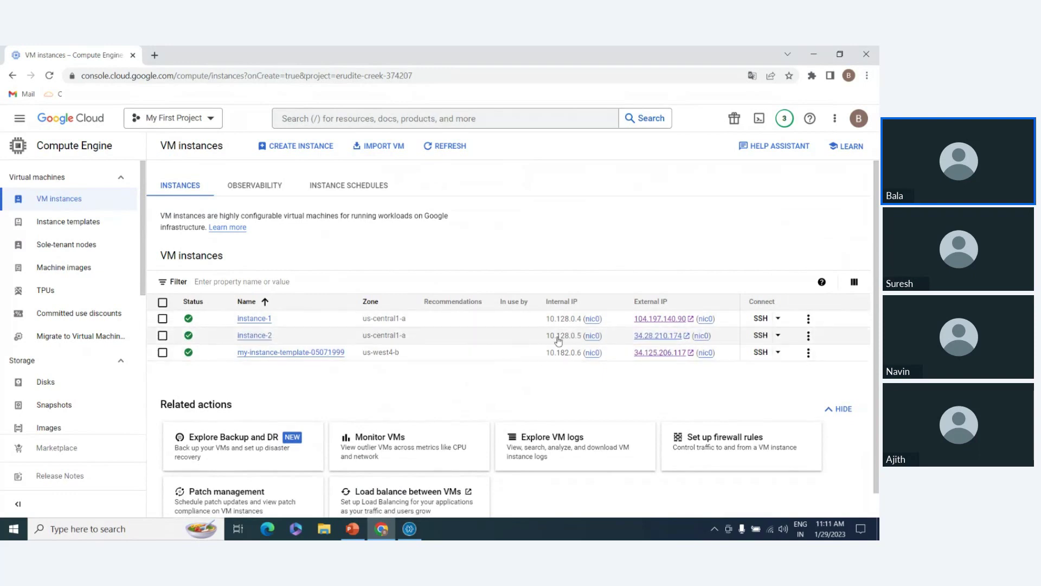
pyautogui.click(672, 336)
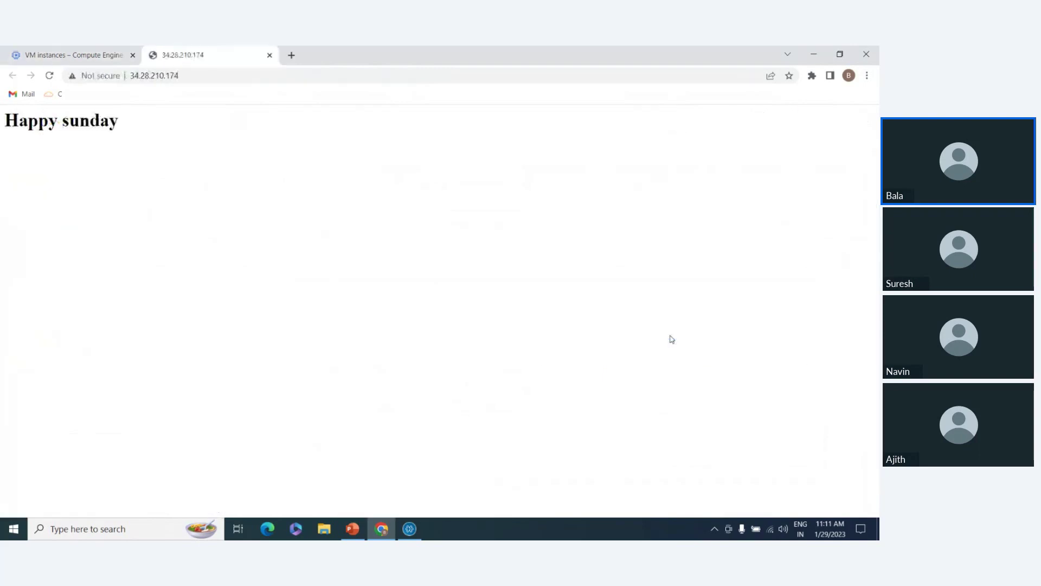
pyautogui.moveTo(118, 120); pyautogui.dragTo(5, 121)
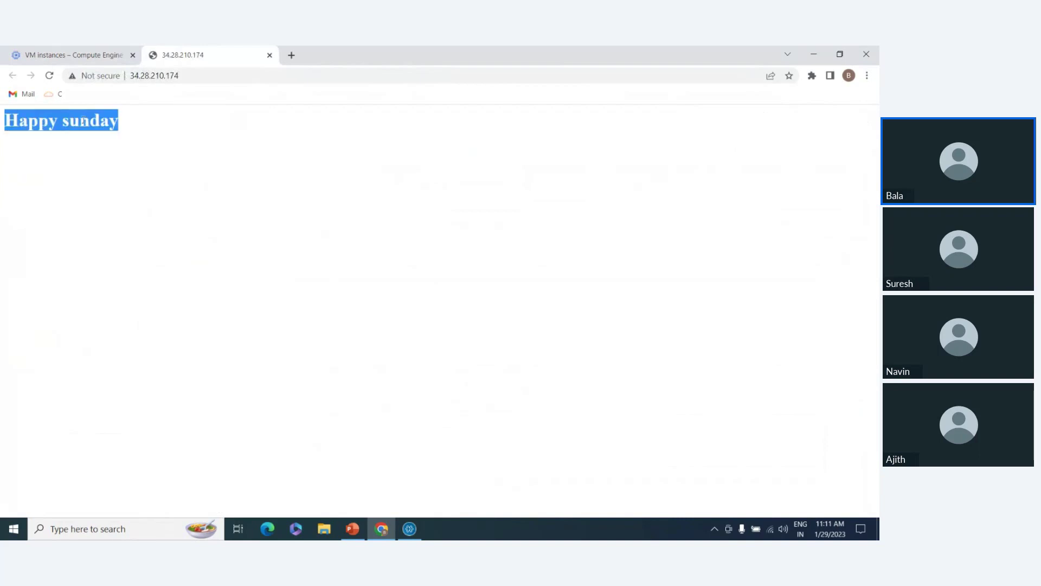
pyautogui.click(184, 130)
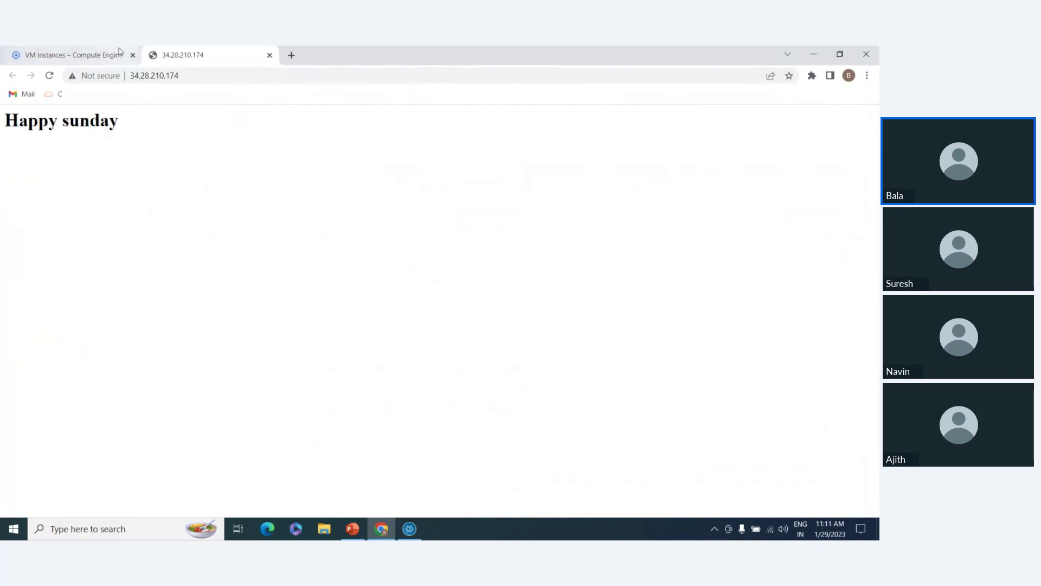
pyautogui.click(270, 55)
# Open the web page at instance-1's external IP to compare its content with instance-2's page.
pyautogui.click(655, 318)
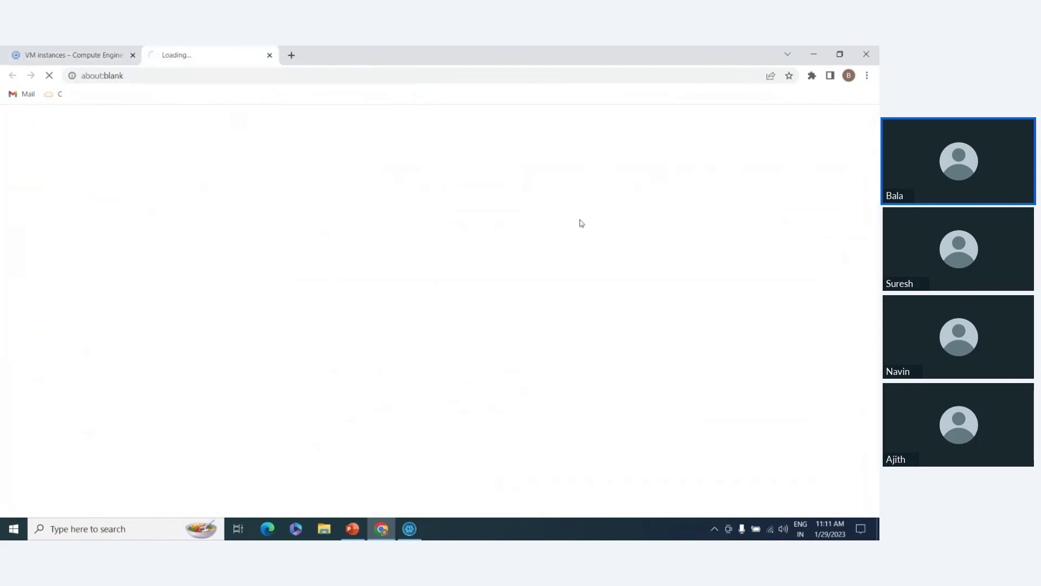
pyautogui.moveTo(110, 123); pyautogui.dragTo(28, 120)
pyautogui.click(27, 121)
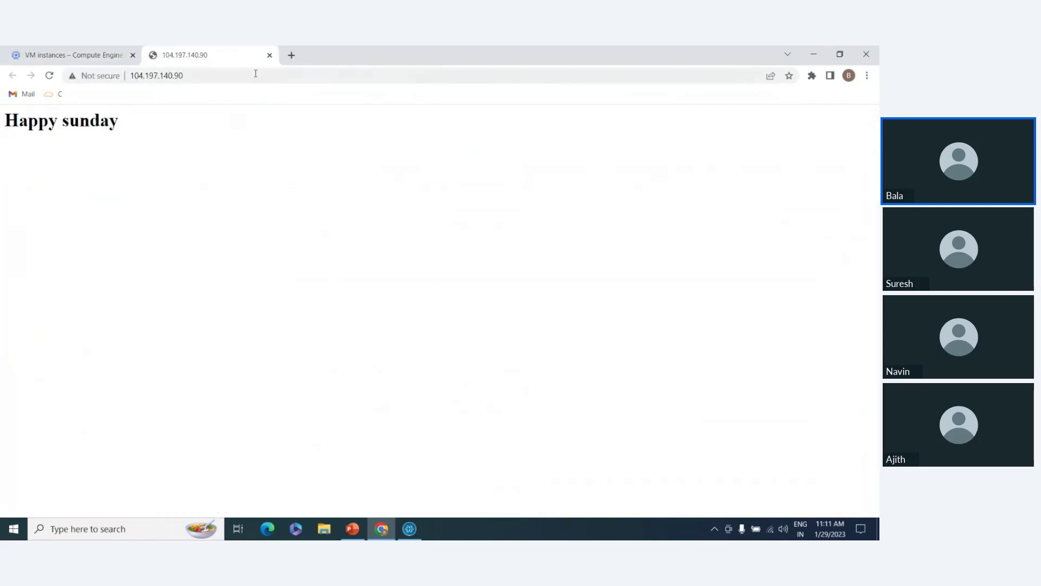
pyautogui.click(269, 55)
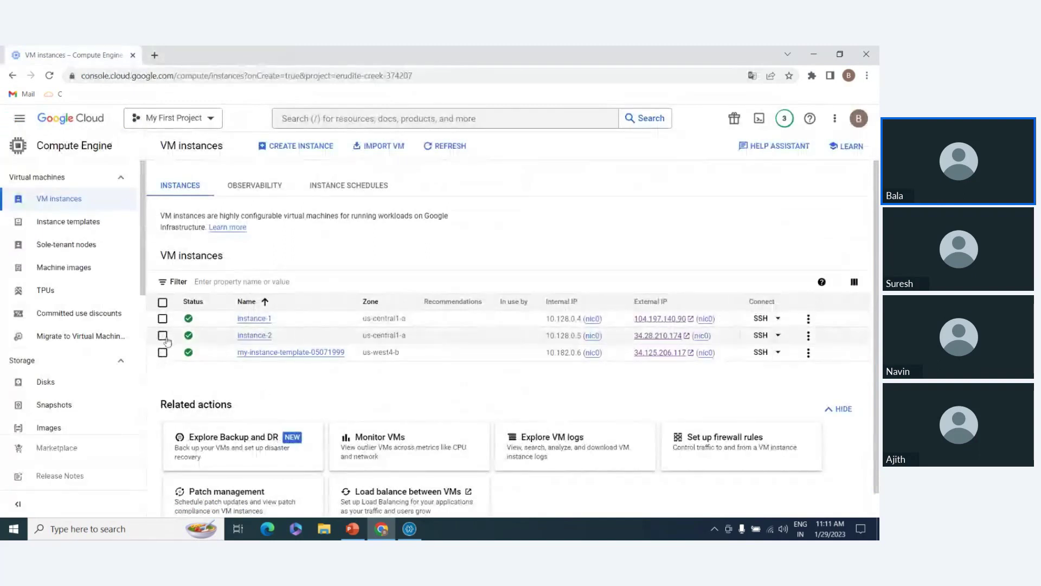
# Delete the VM instance instance-2 together with its boot disk.
pyautogui.click(162, 335)
pyautogui.click(808, 335)
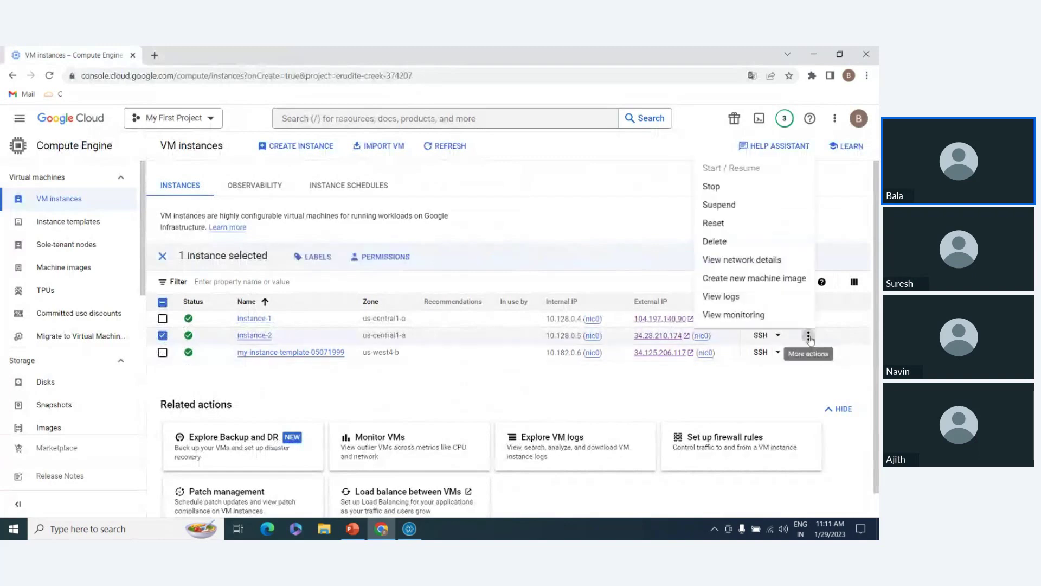
pyautogui.click(717, 242)
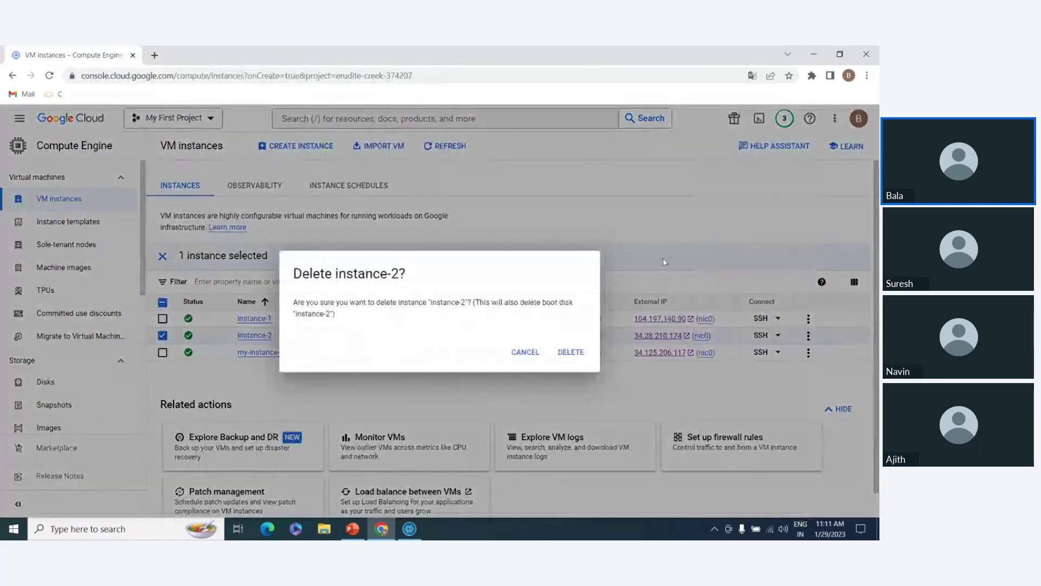
pyautogui.click(575, 353)
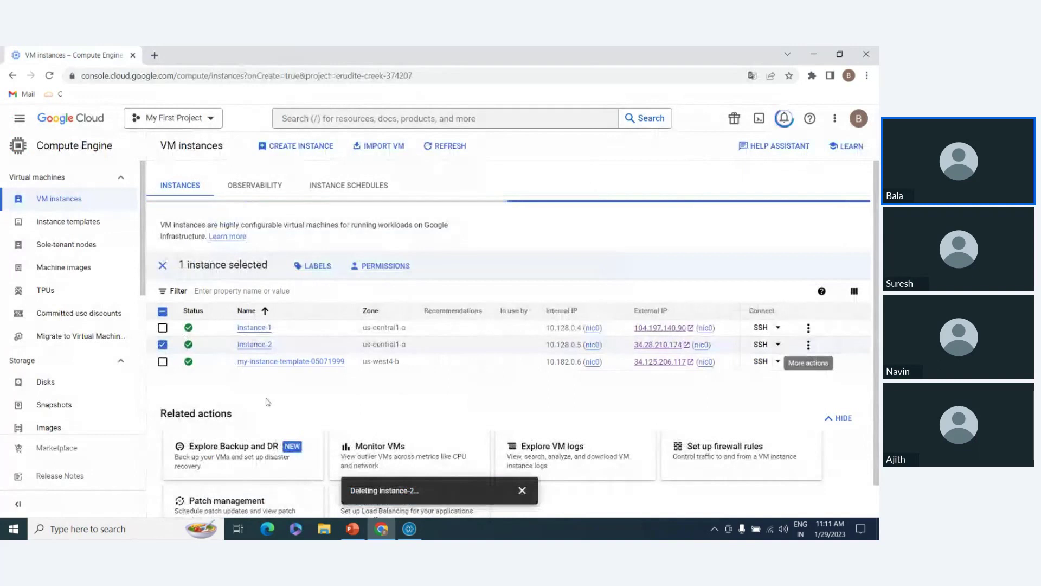
# Create a second snapshot, snapshot-2, from source disk instance-1 with the Snapshot type and the multi-regional us location.
pyautogui.scroll(-2, 54, 305)
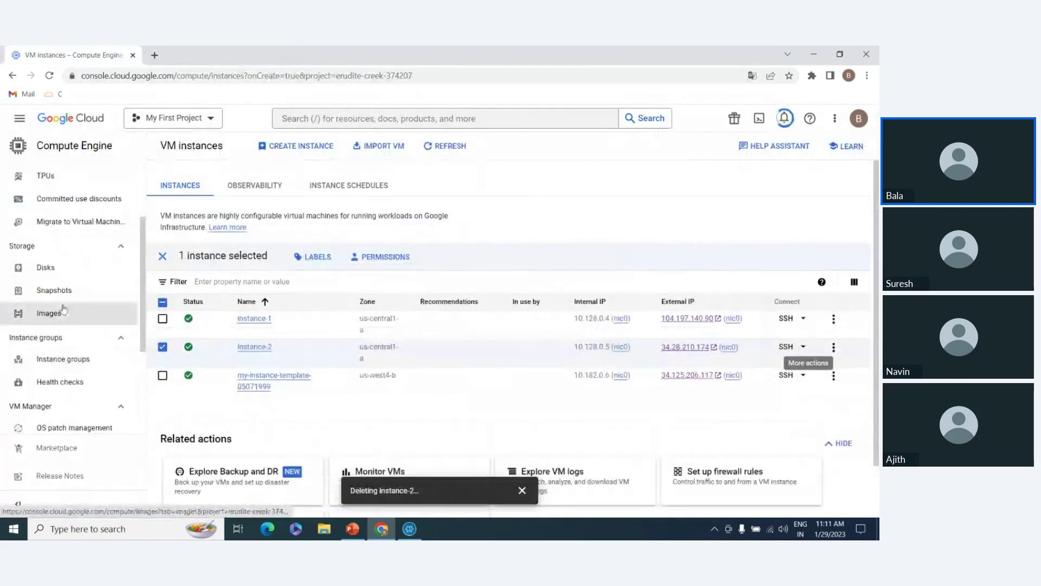
pyautogui.click(72, 293)
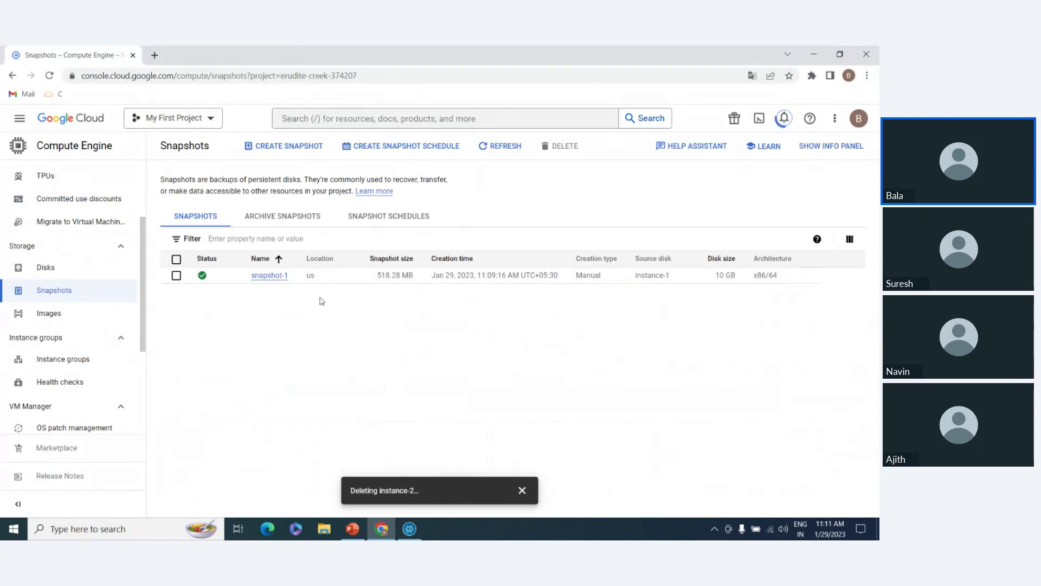
pyautogui.click(276, 145)
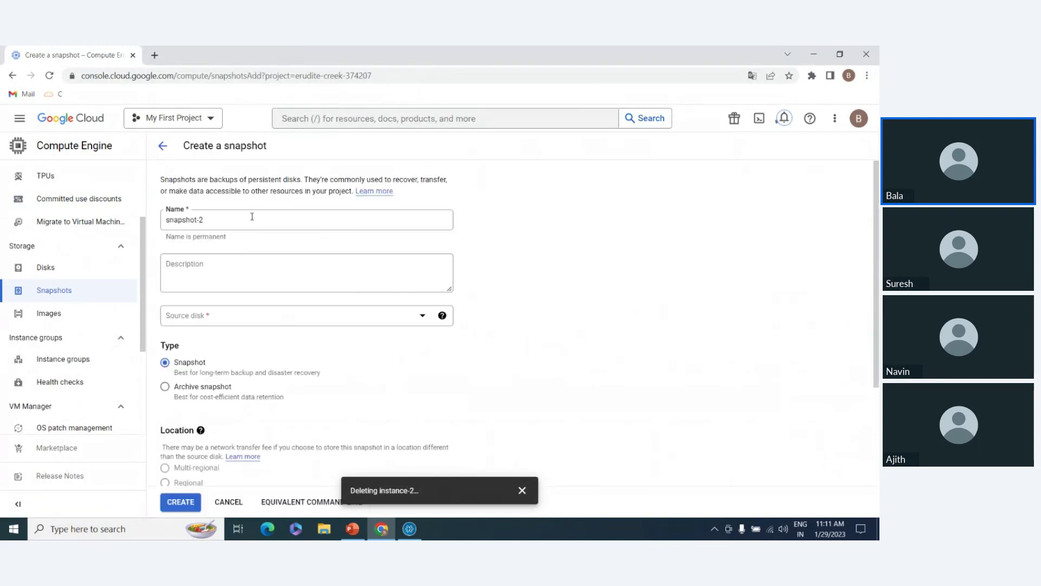
pyautogui.click(243, 313)
pyautogui.click(219, 355)
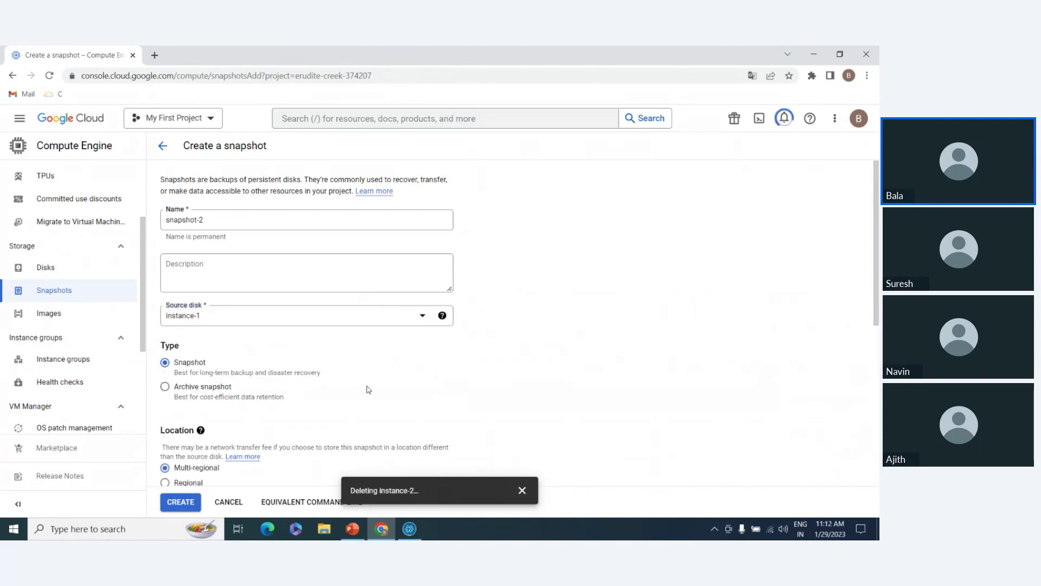
pyautogui.scroll(-6, 378, 372)
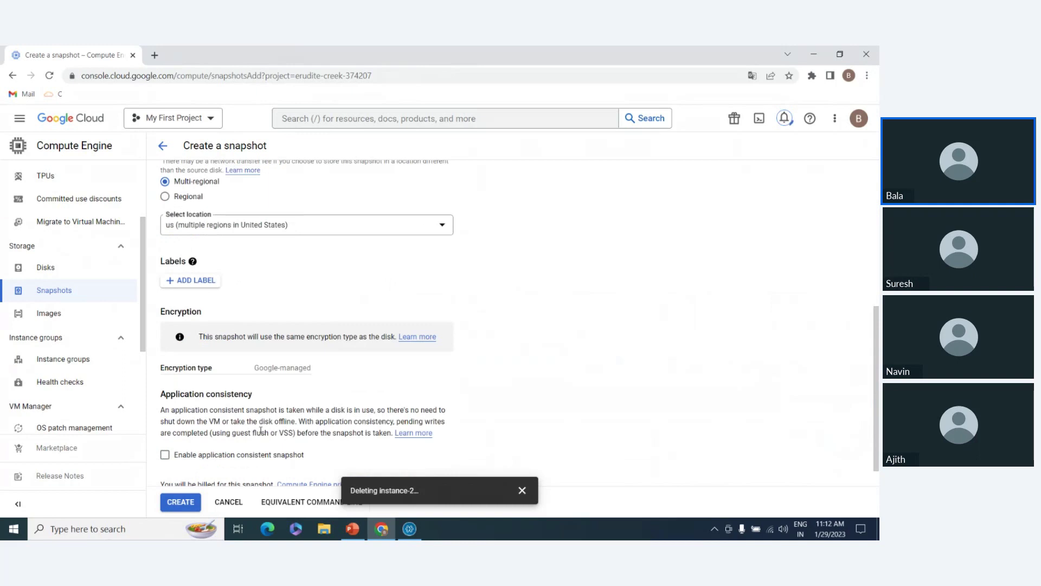
pyautogui.scroll(4, 287, 355)
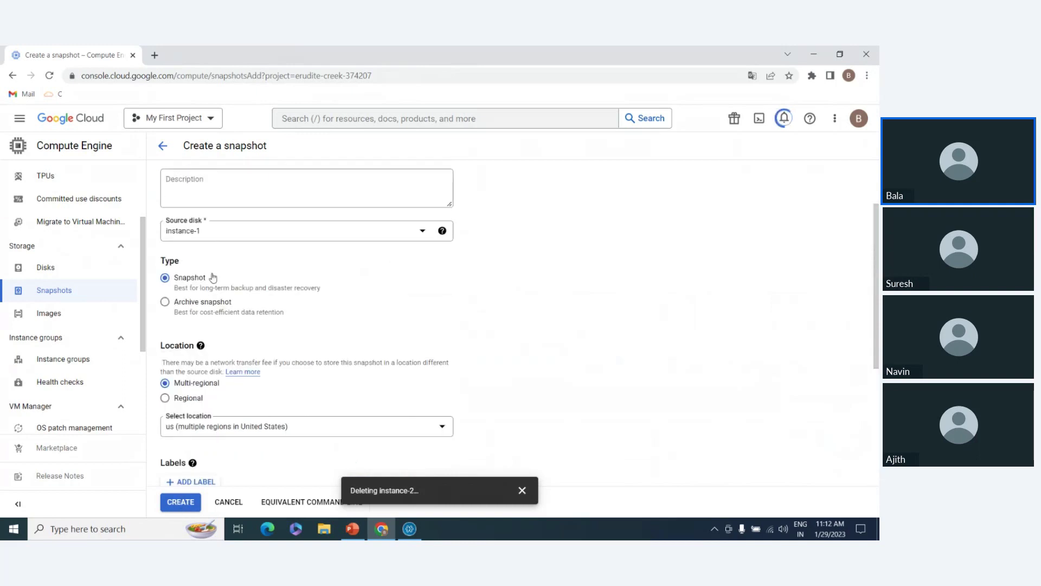
pyautogui.scroll(-4, 273, 430)
pyautogui.click(180, 502)
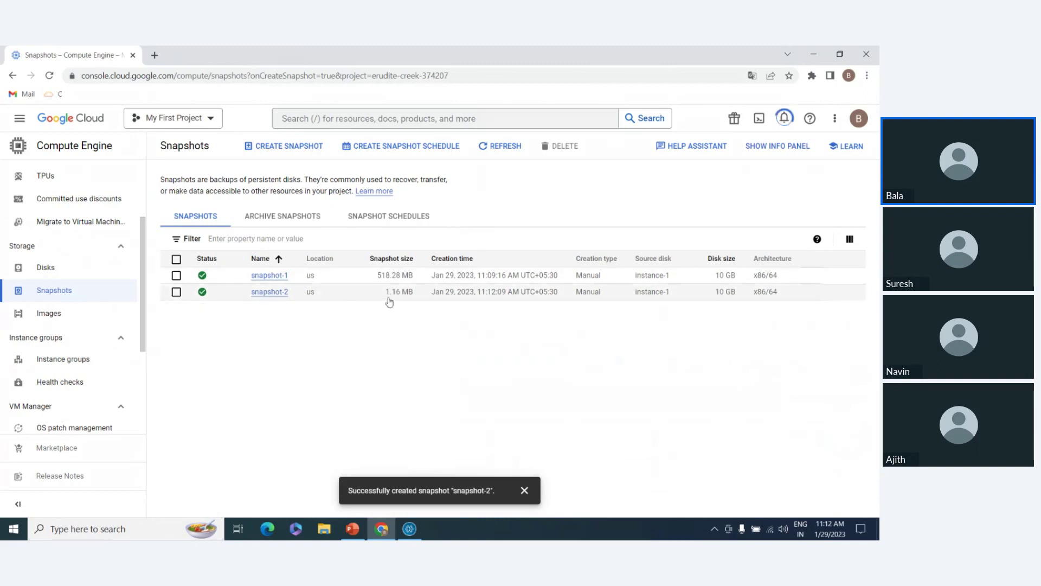
# Check the size of snapshot-2 against snapshot-1 and dismiss the creation notification.
pyautogui.moveTo(385, 293); pyautogui.dragTo(416, 297)
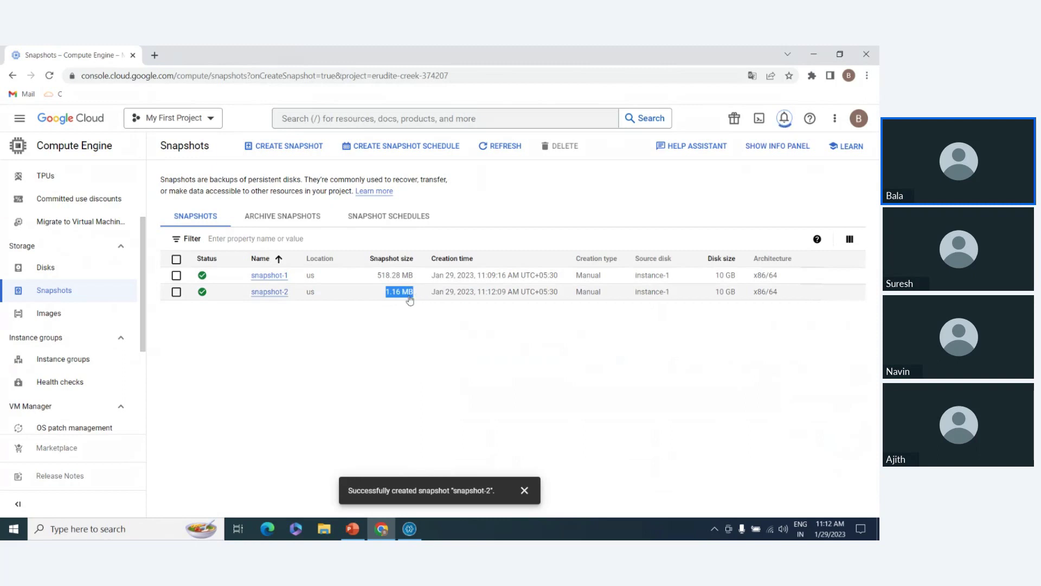
pyautogui.click(523, 492)
pyautogui.click(534, 364)
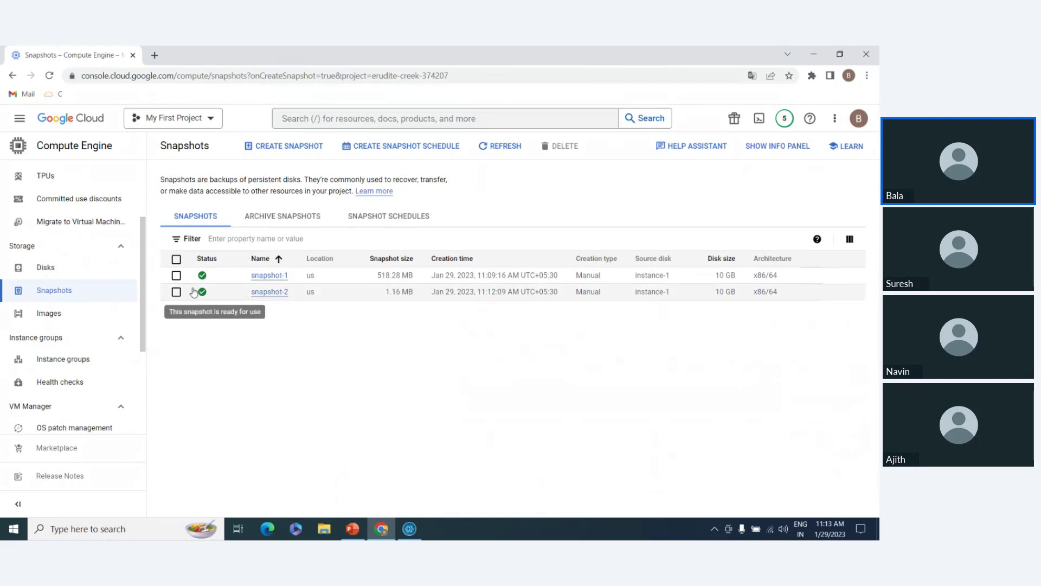
# Delete snapshot-1 and check the size of the remaining snapshot-2.
pyautogui.click(177, 276)
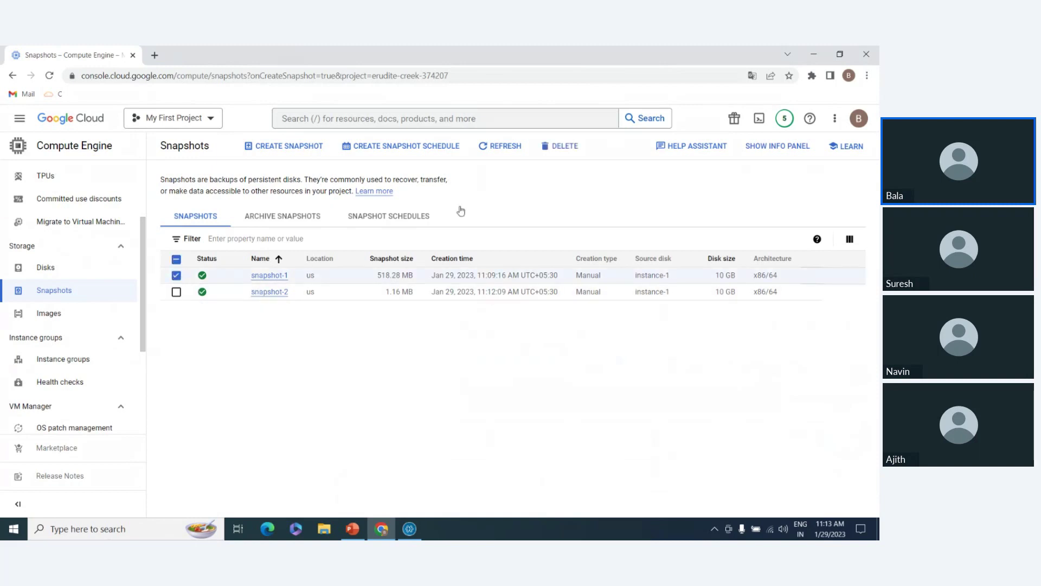
pyautogui.click(565, 147)
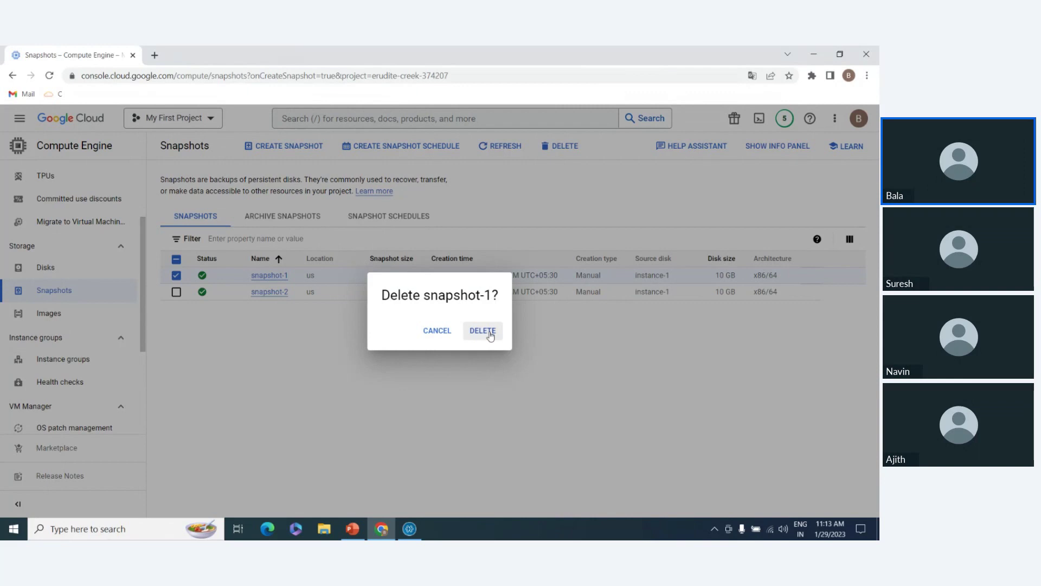
pyautogui.click(483, 331)
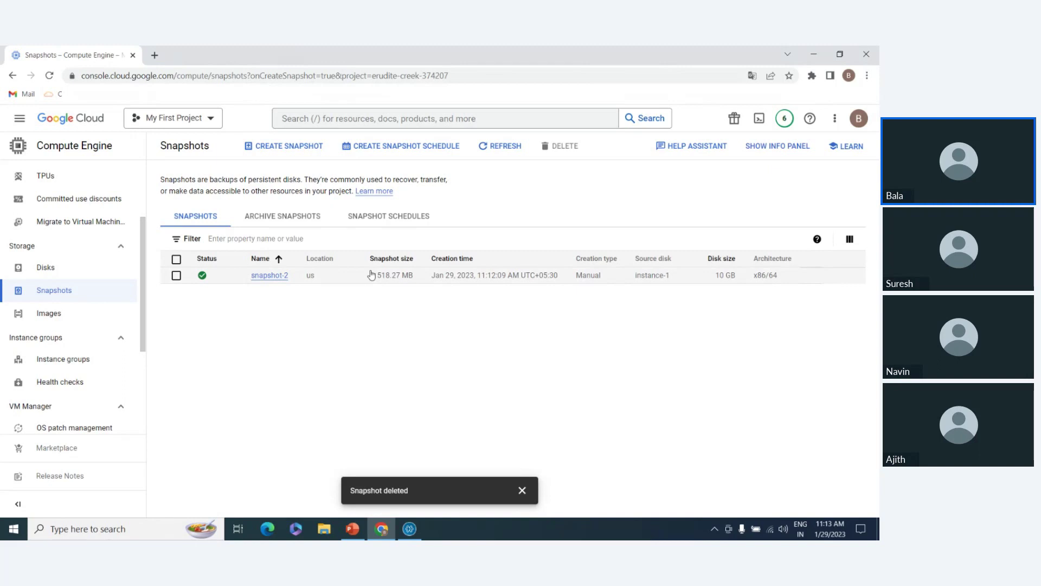
pyautogui.moveTo(374, 278); pyautogui.dragTo(423, 287)
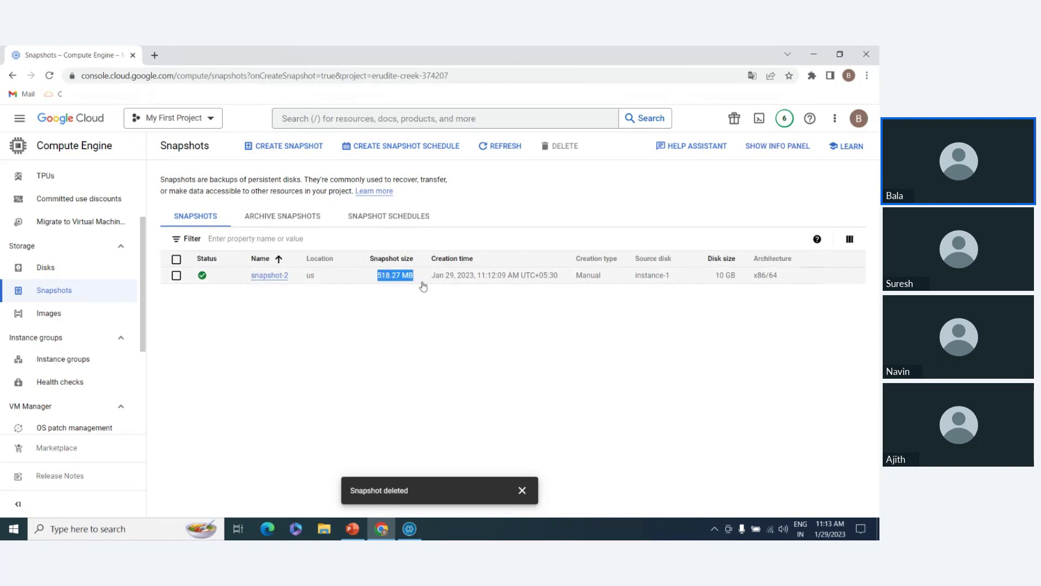
pyautogui.click(419, 295)
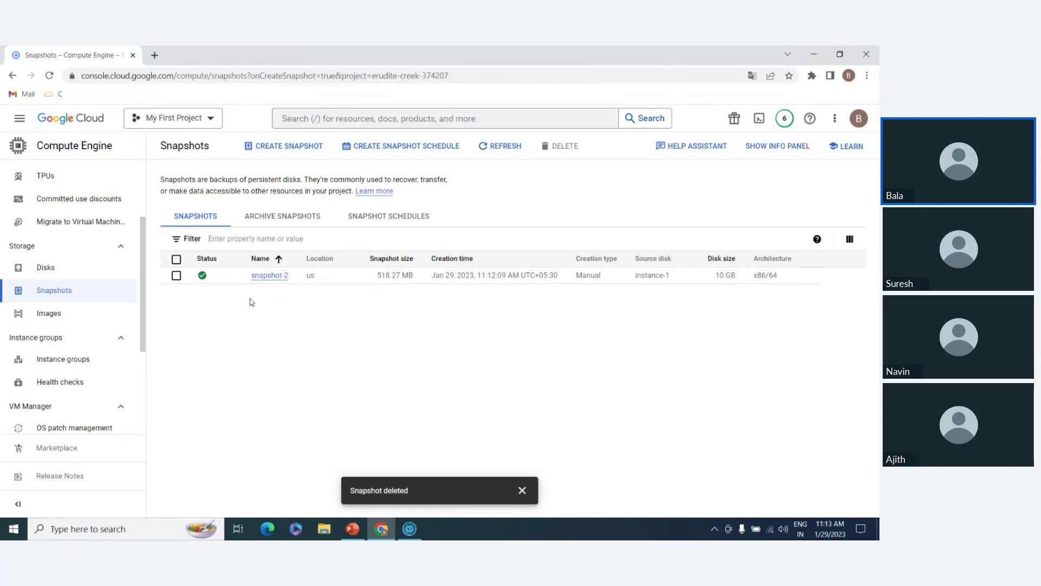